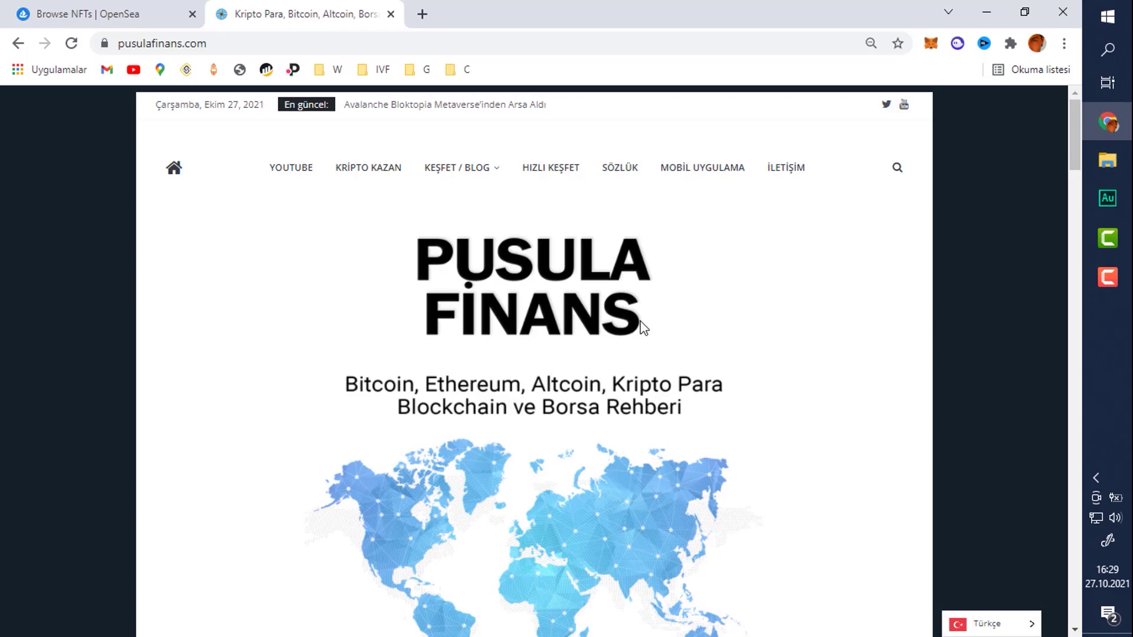
Open the "OpenSea Nedir? OpenSea Kullanımı" article from Güncel Paylaşımlar and read its introduction on OpenSea and CryptoPunks.
scroll(499, 348, "down", 15)
scroll(499, 353, "down", 3)
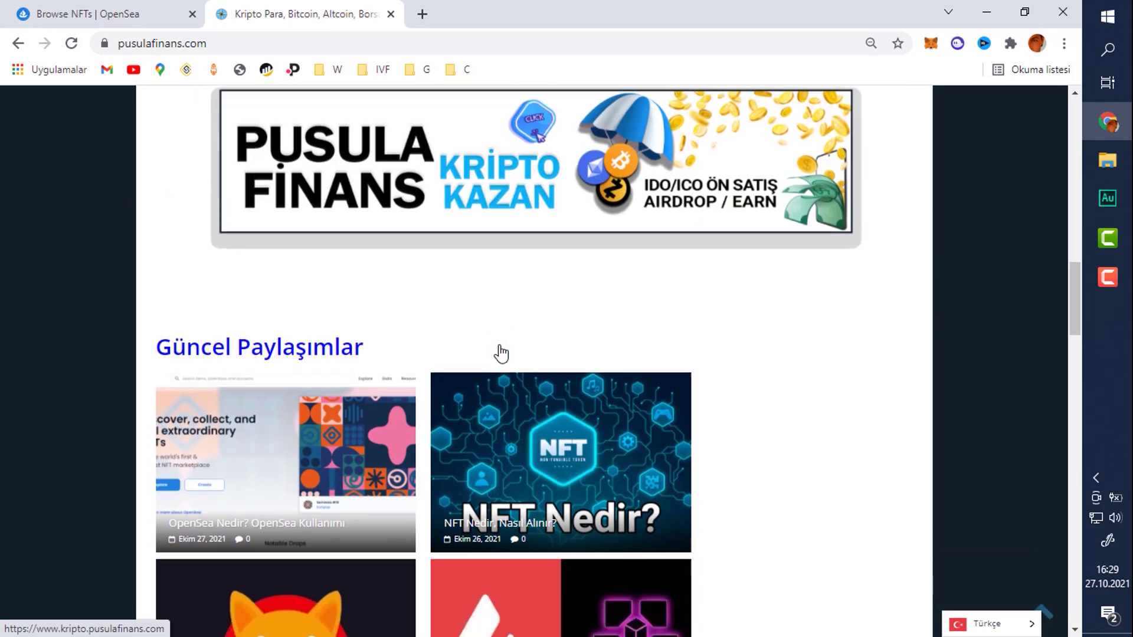
left_click(254, 520)
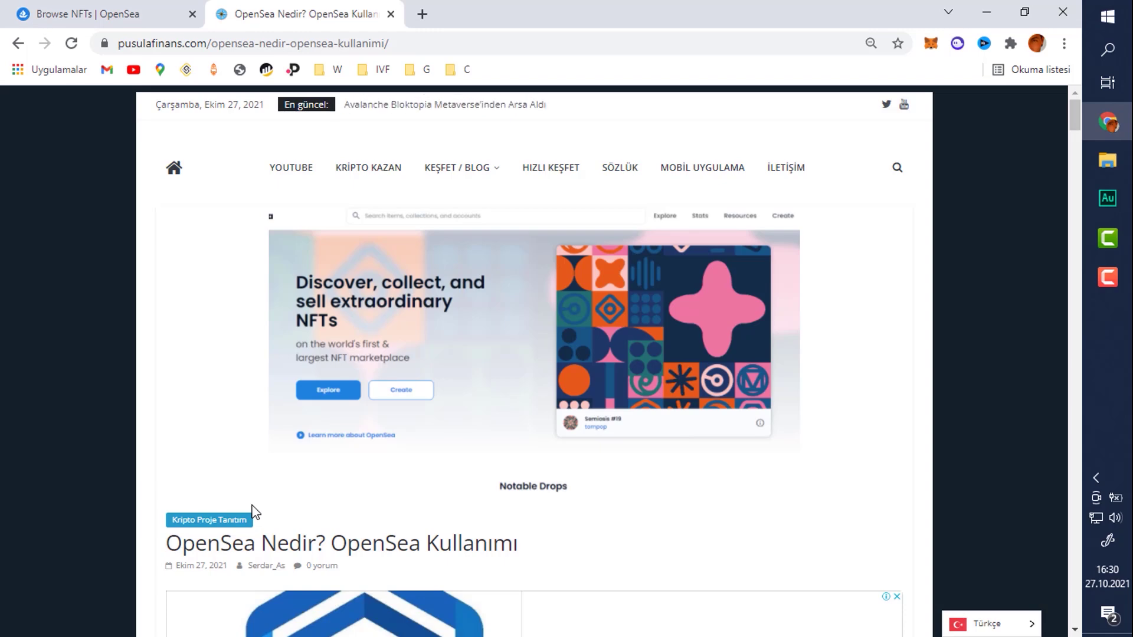
scroll(254, 512, "down", 10)
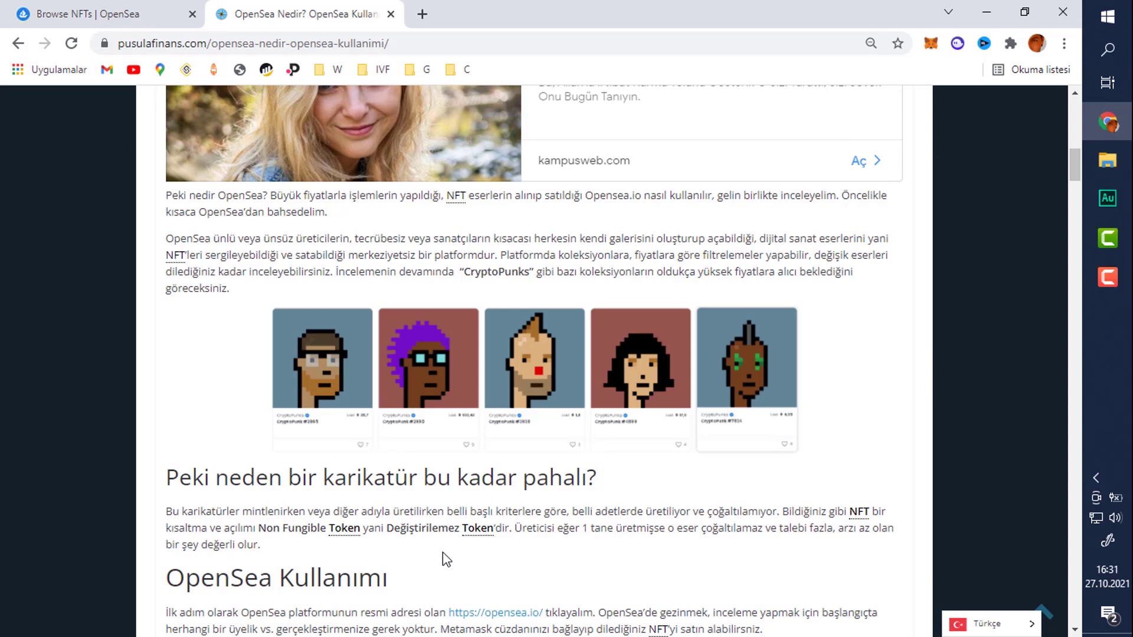
Switch to the already open OpenSea page and go from the Polygon NFT listing to the home page.
left_click(173, 24)
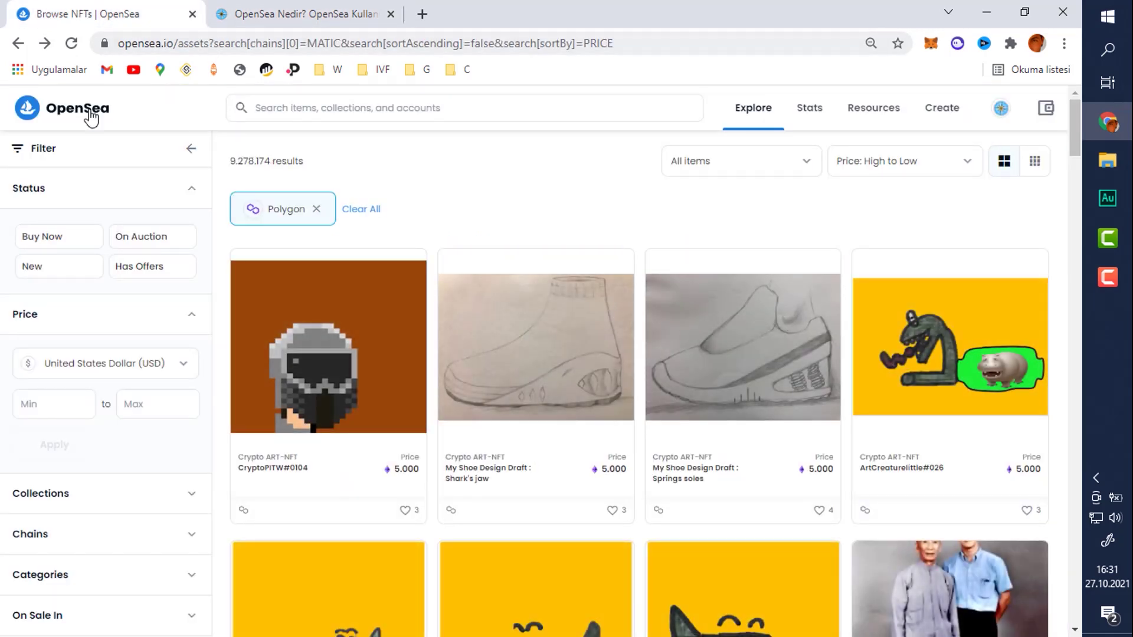
left_click(88, 115)
left_click(302, 10)
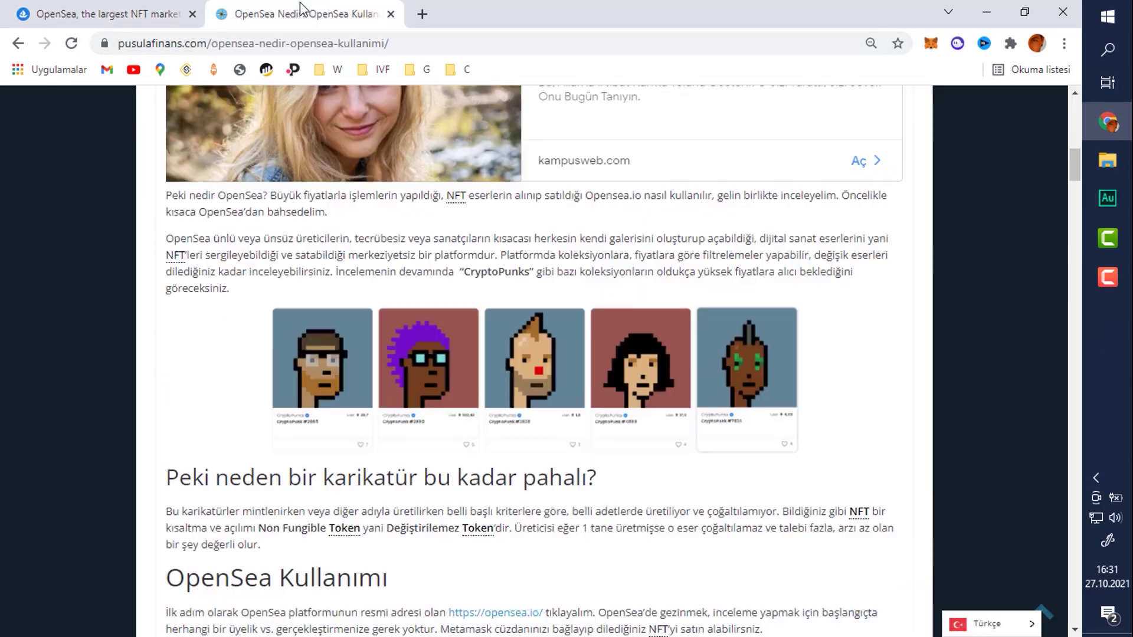
left_click(144, 12)
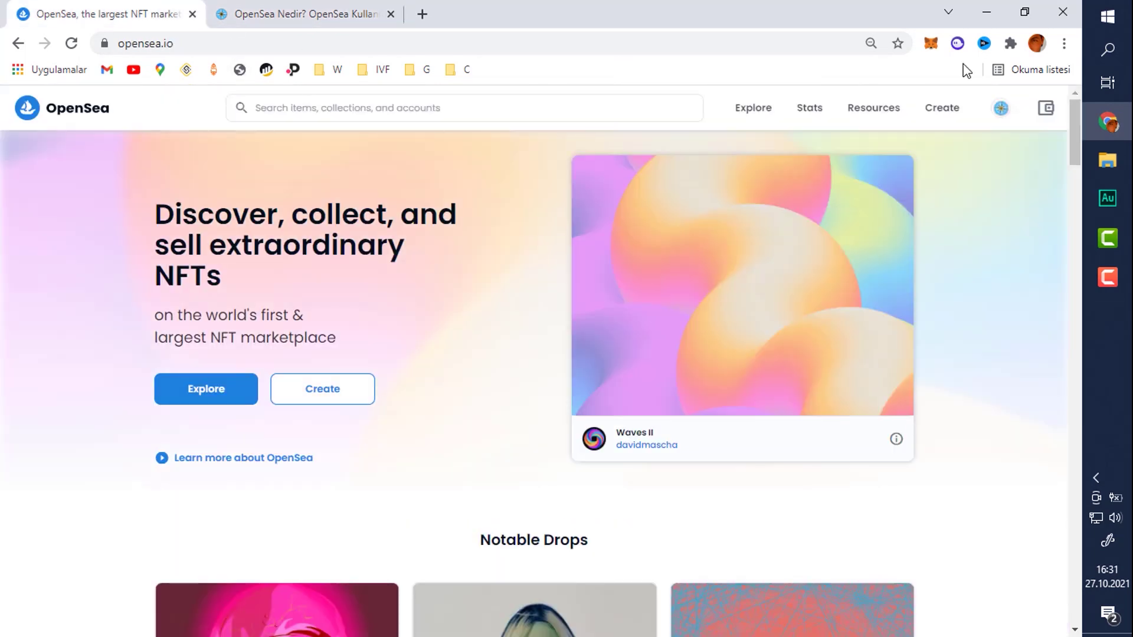
Open the OpenSea wallet, log out of the connected account and close the wallet.
left_click(1043, 110)
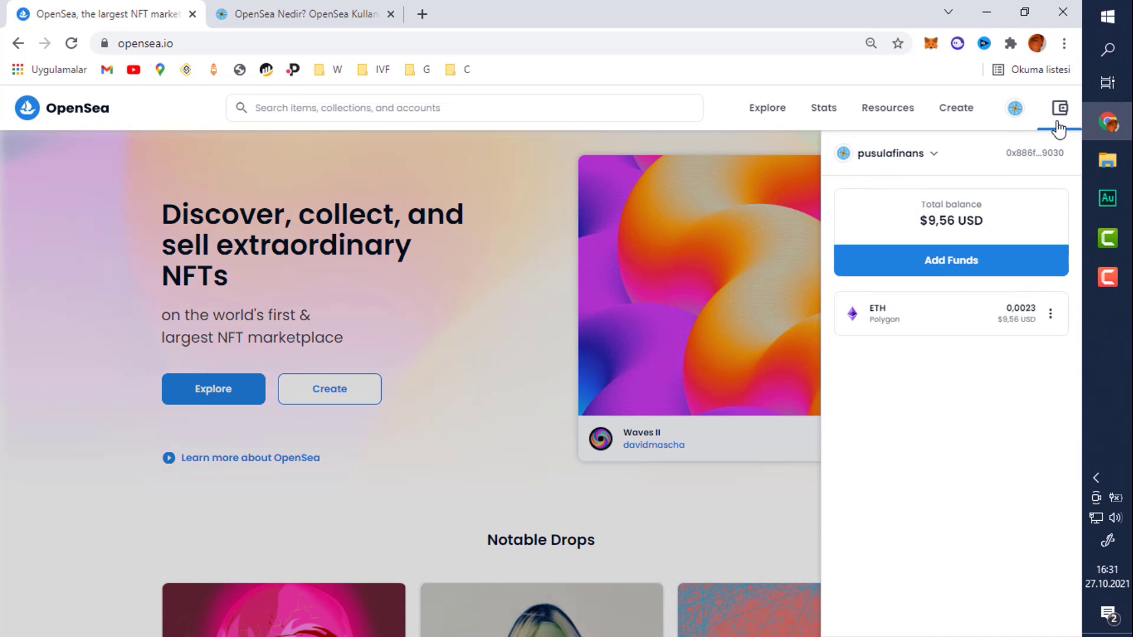
left_click(1049, 316)
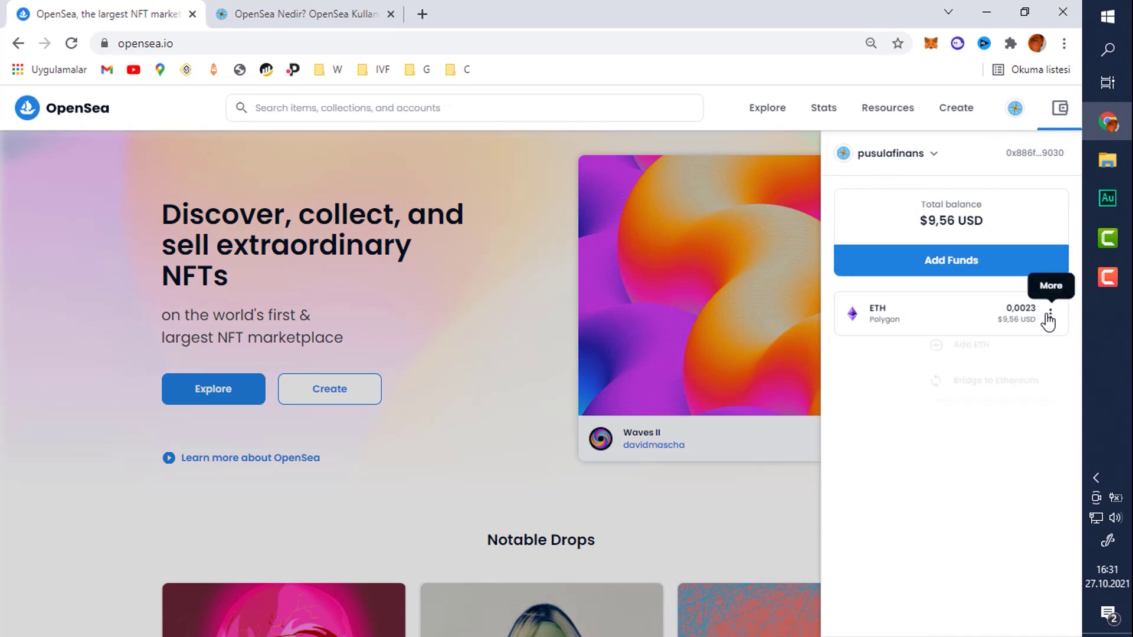
left_click(882, 155)
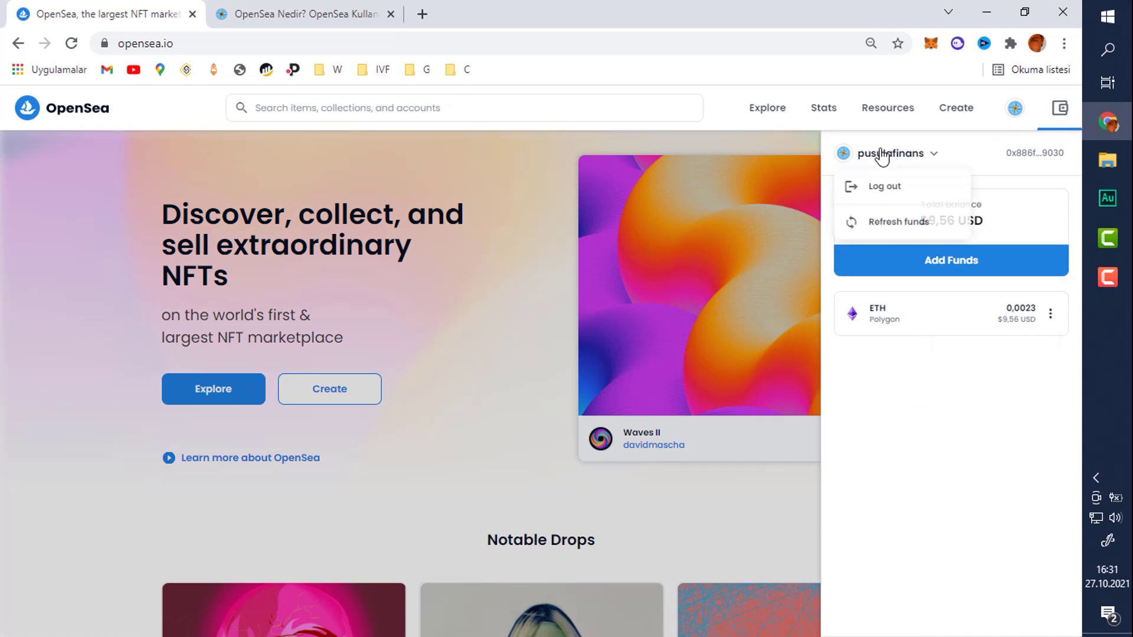
left_click(874, 187)
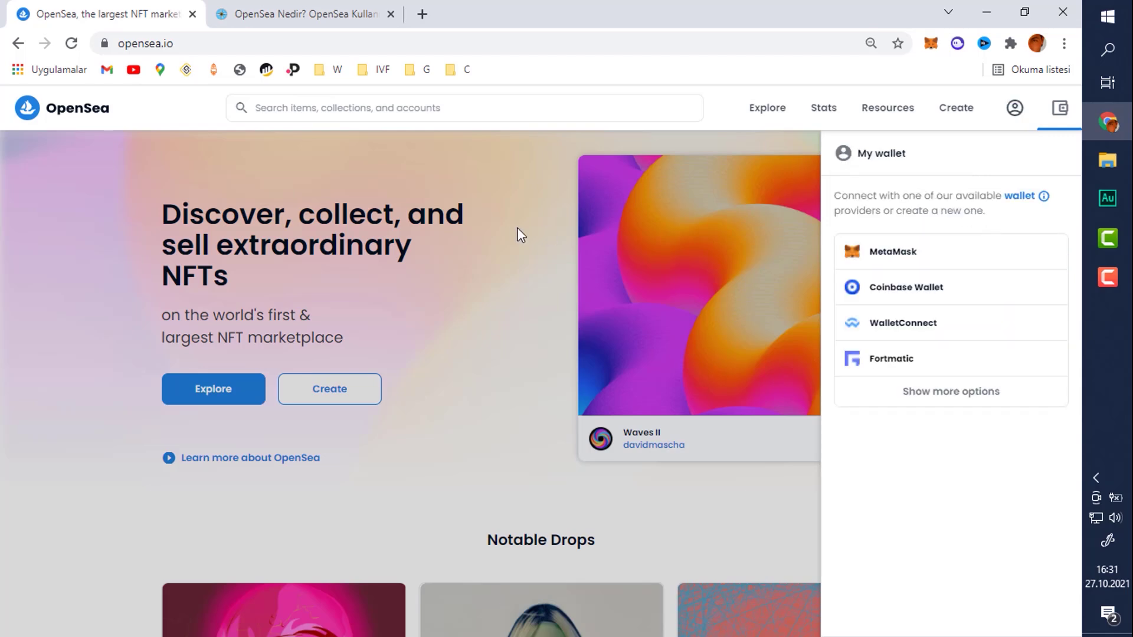
left_click(426, 165)
Return to the article, open its opensea.io link under OpenSea Kullanımı and close the extra browser page.
left_click(329, 13)
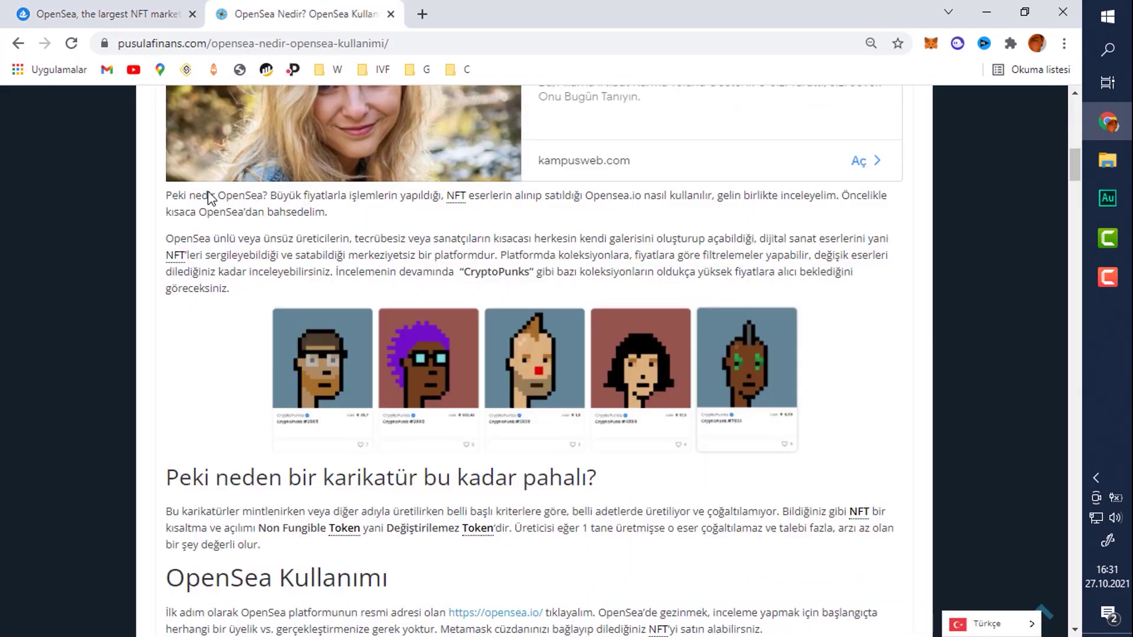
scroll(157, 418, "down", 1)
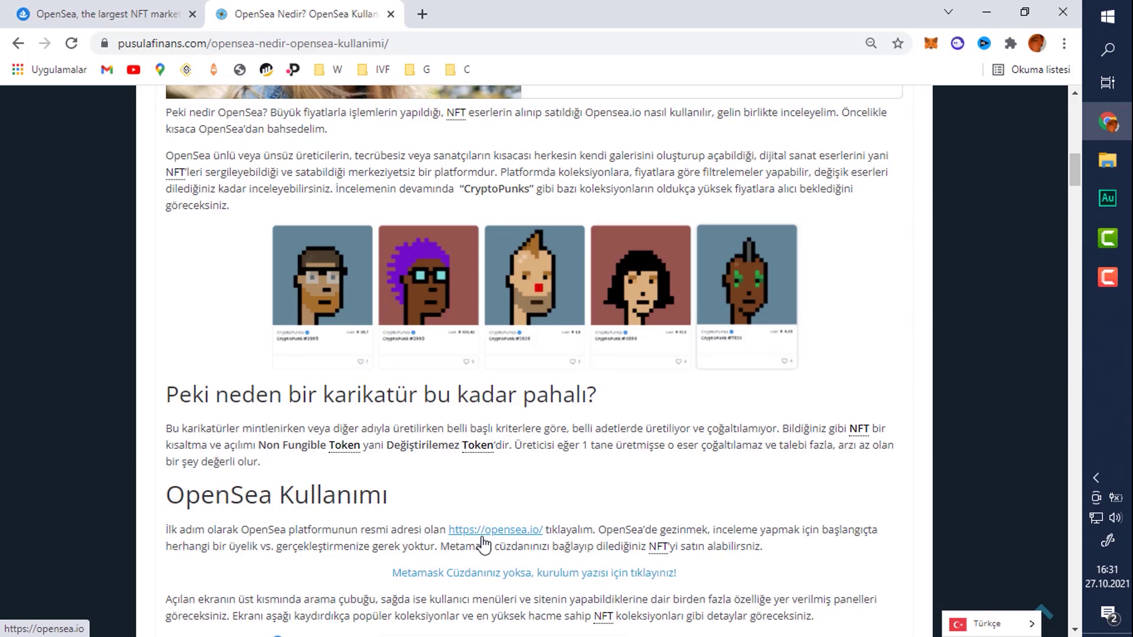
left_click(481, 538)
left_click(192, 14)
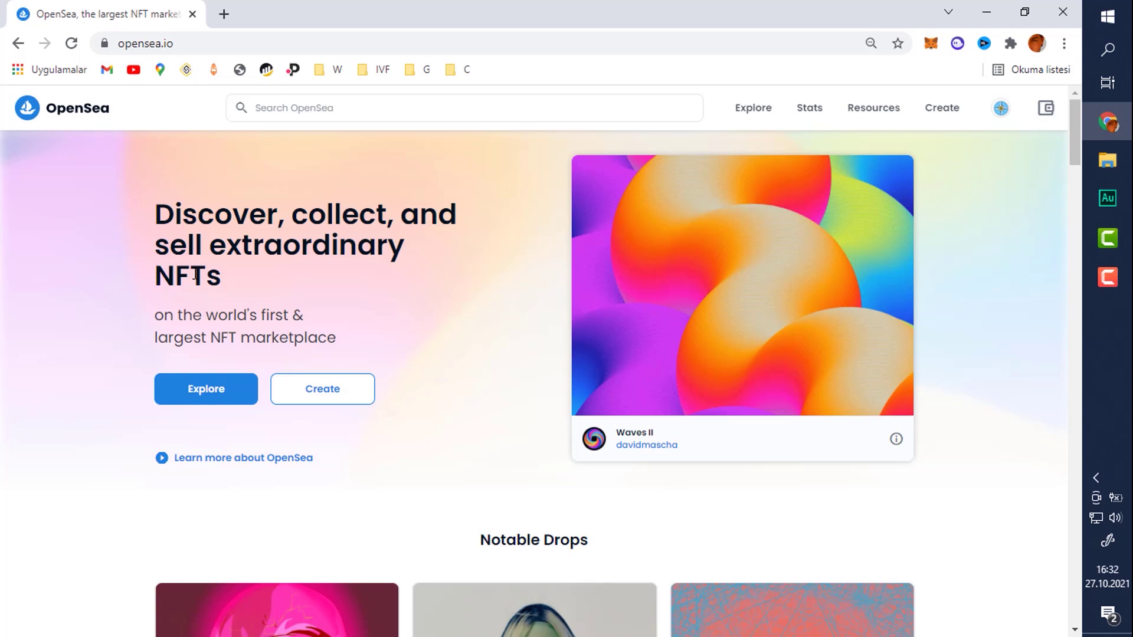
left_click_drag(195, 275, 353, 385)
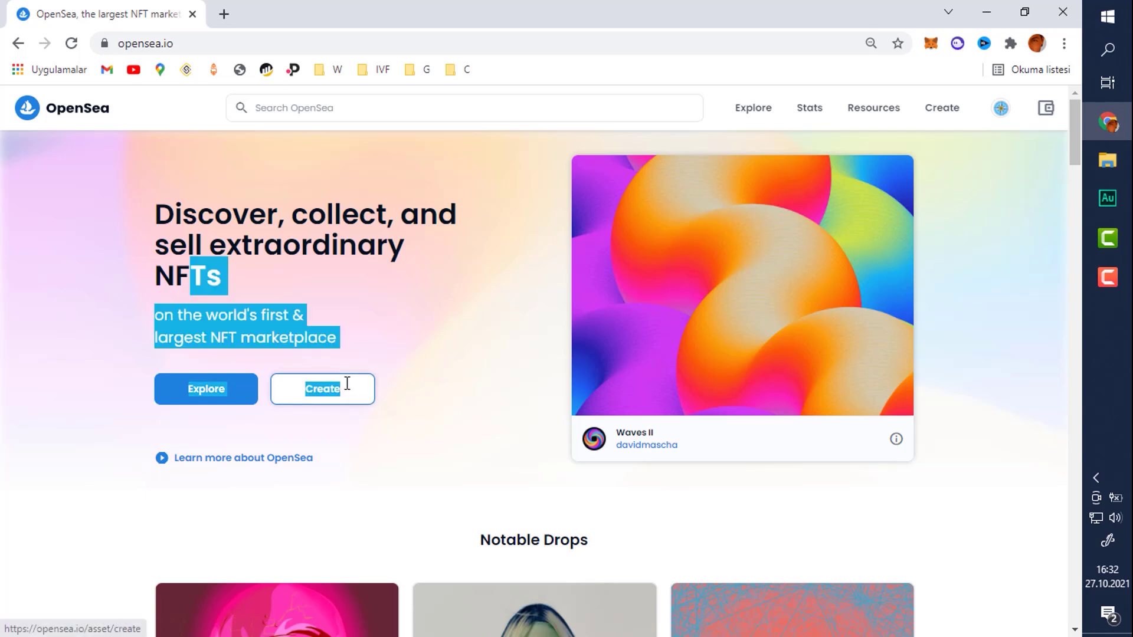
left_click(514, 348)
Check the wallet's balance and account options, and log out so that the wallet providers can be shown.
left_click(1045, 108)
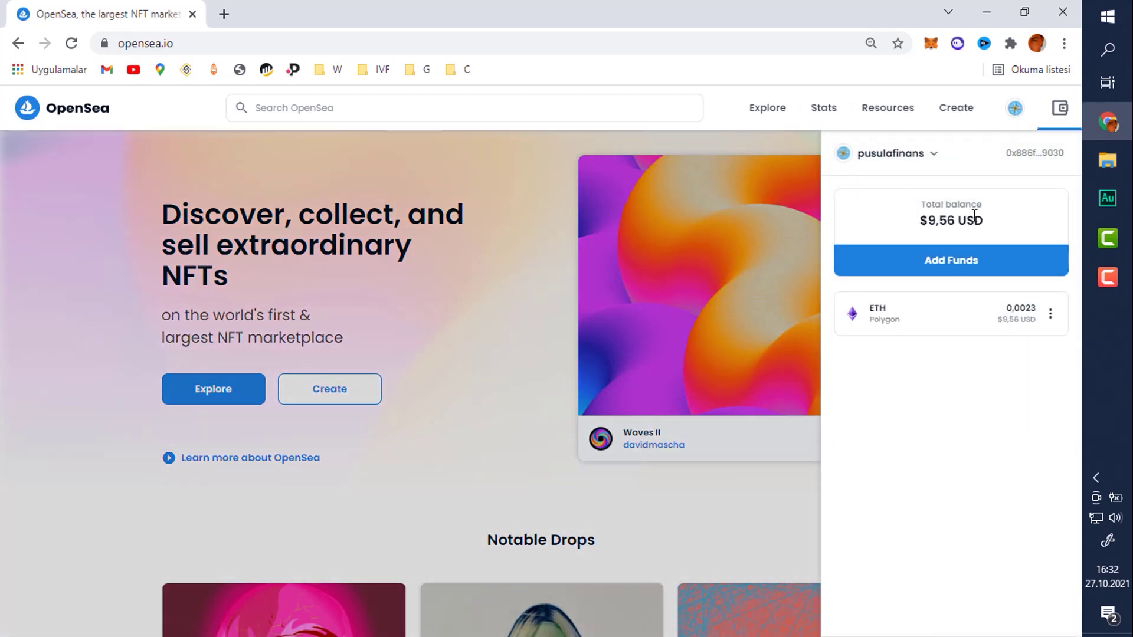
left_click(1055, 321)
left_click(918, 158)
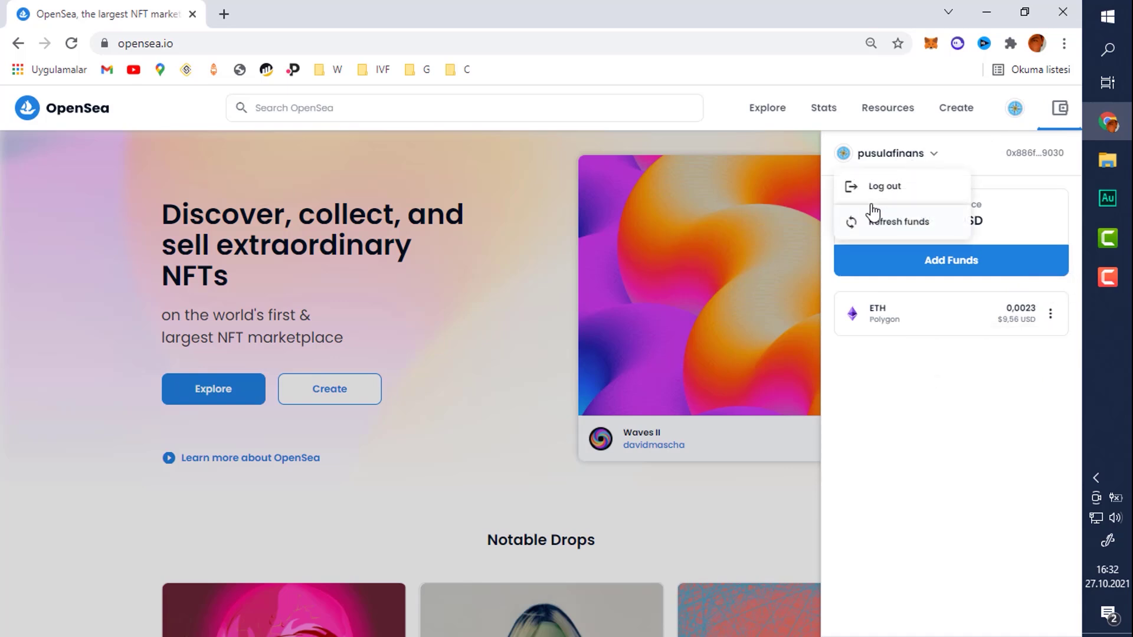
left_click(885, 186)
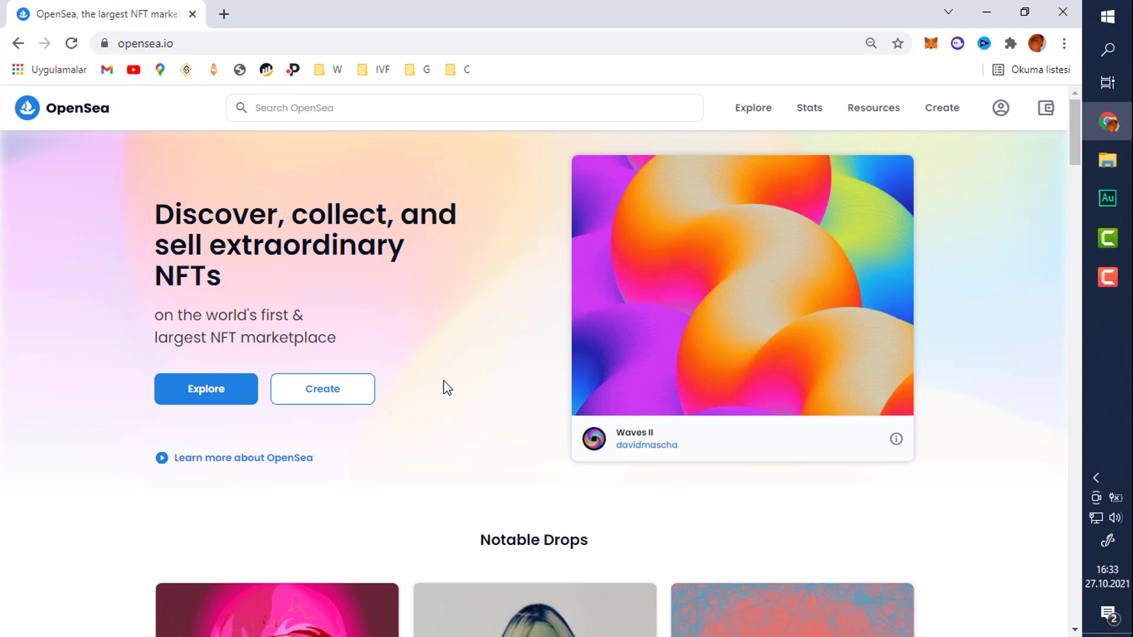
Connect to OpenSea with the MetaMask wallet and close the wallet view.
left_click(1045, 112)
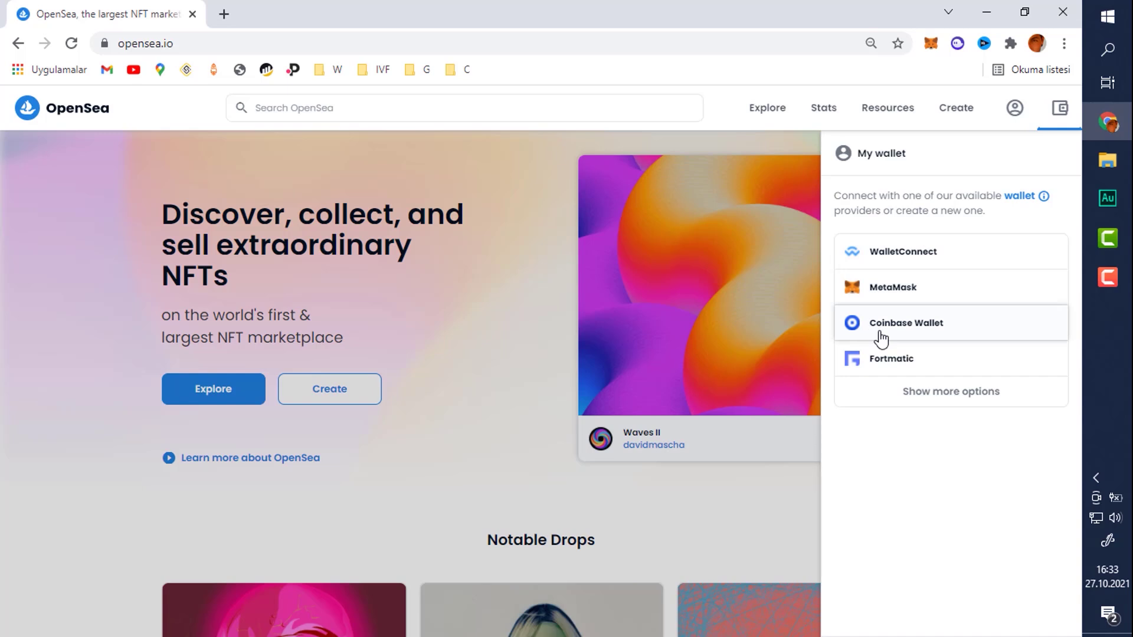
left_click(895, 300)
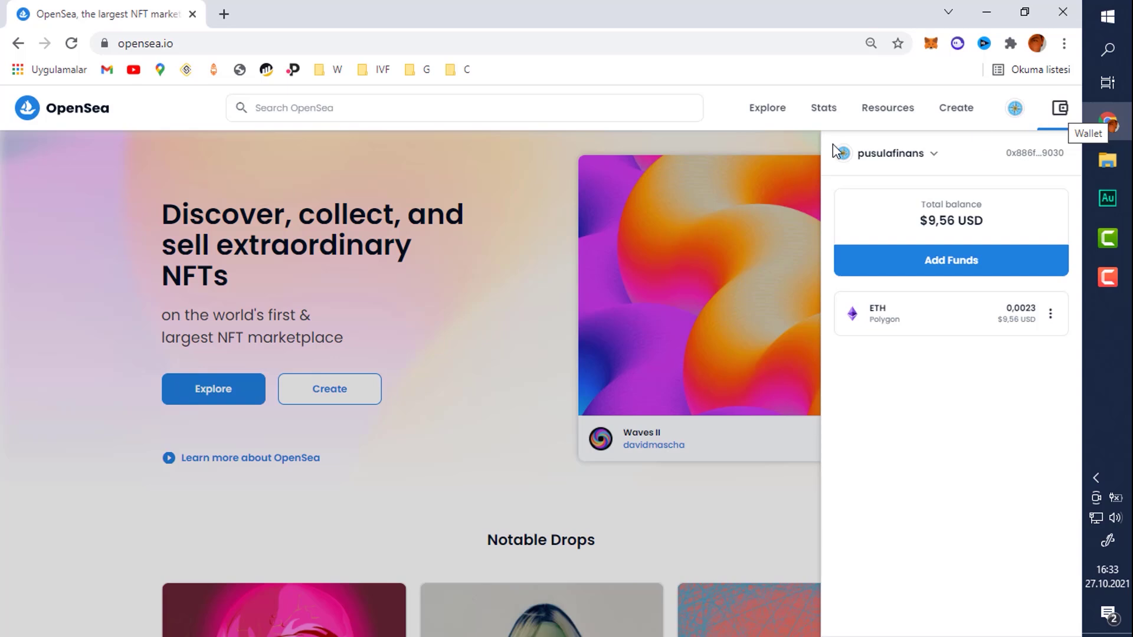
left_click(181, 119)
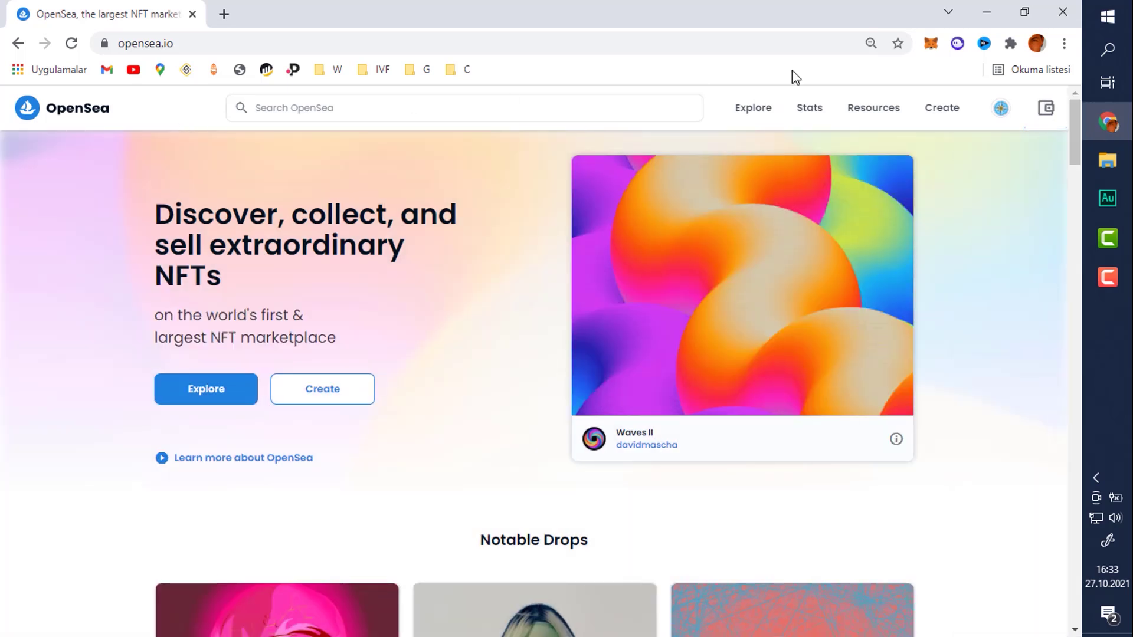
View the account's Profile page with its banner and social links, and return to the OpenSea home page.
mouse_move(997, 122)
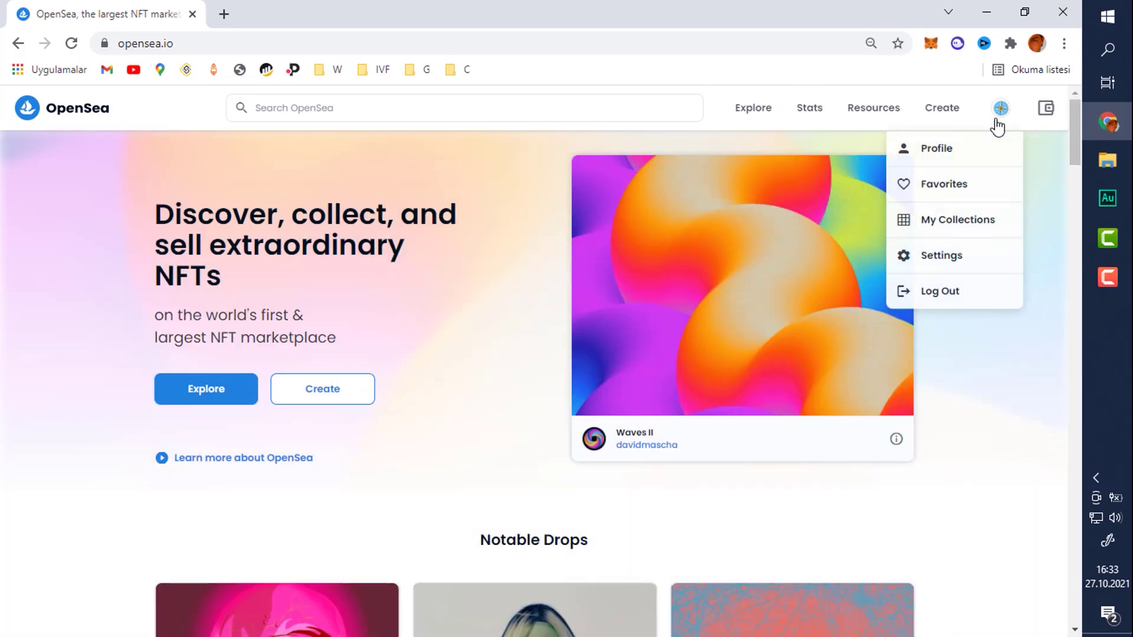
left_click(960, 157)
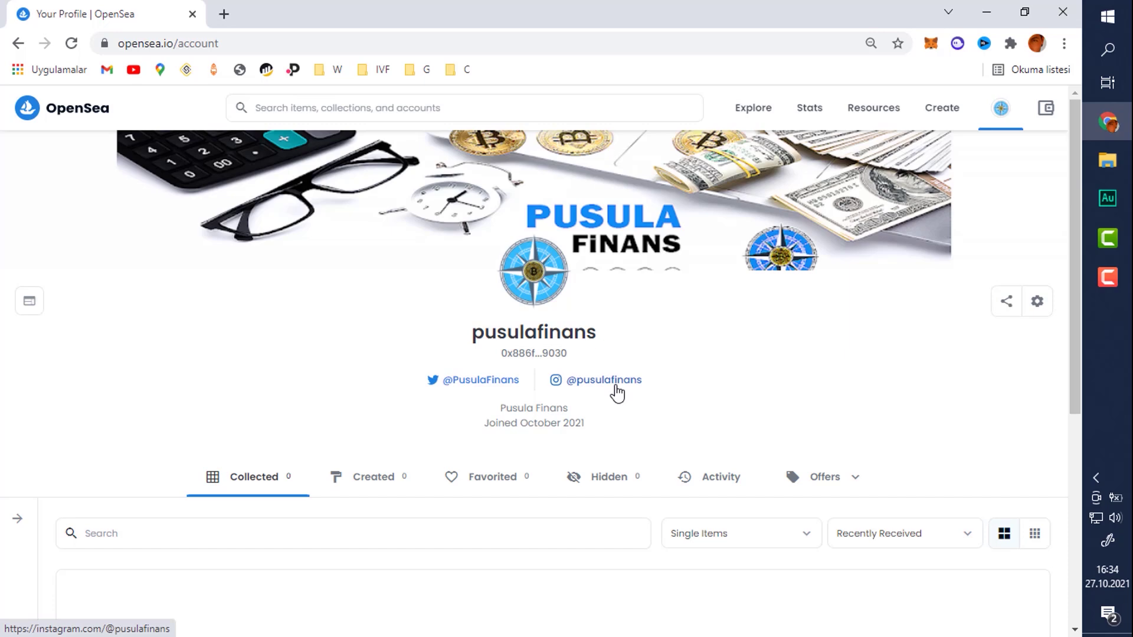
left_click(71, 121)
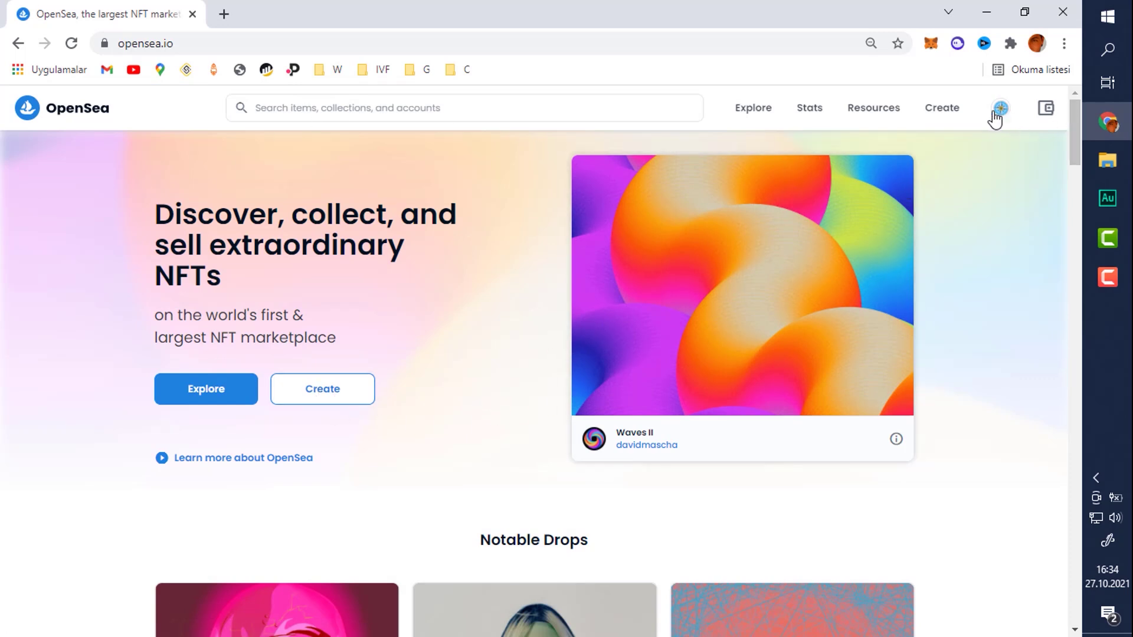
Reopen the account's profile, examine its Collected items area and item categories, and go back to the home page.
mouse_move(996, 118)
left_click(949, 151)
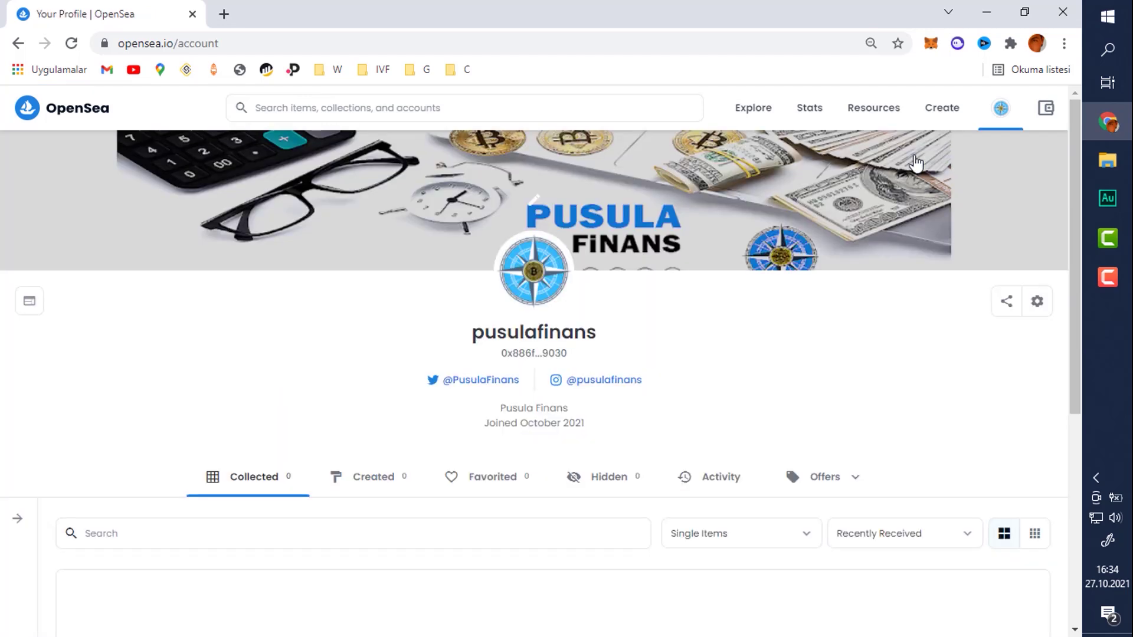
scroll(582, 248, "down", 4)
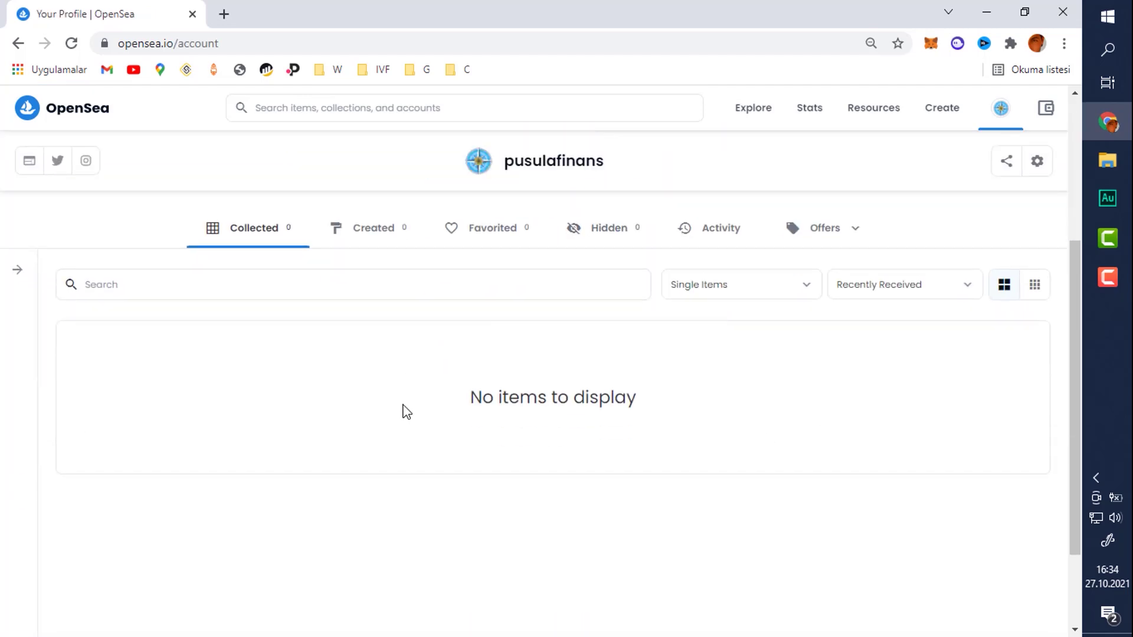
scroll(413, 406, "up", 3)
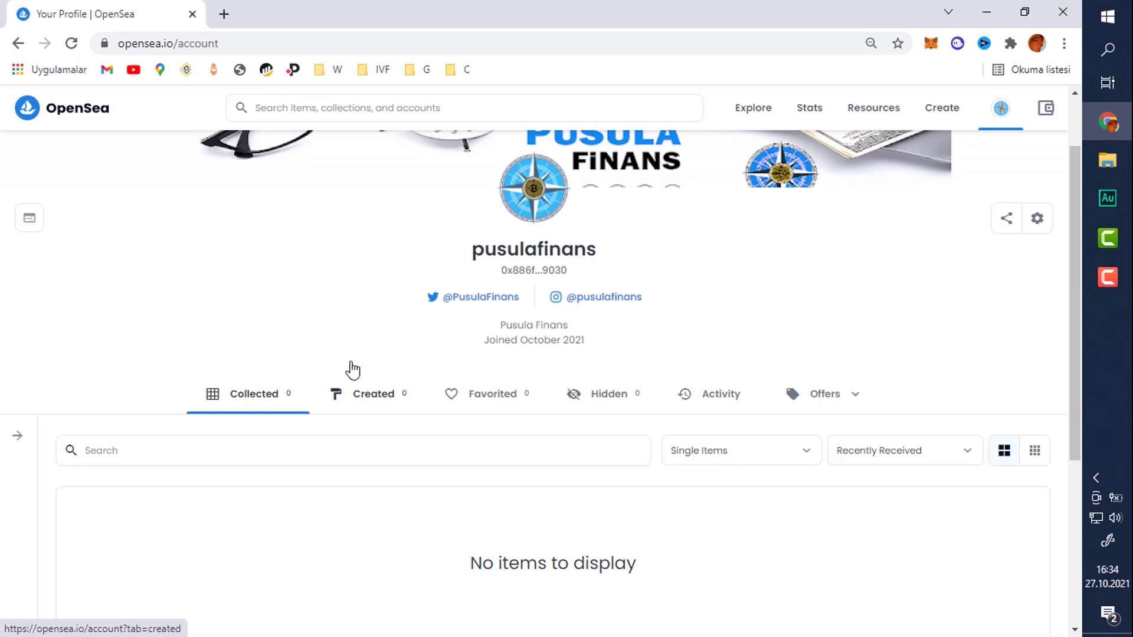
left_click(85, 109)
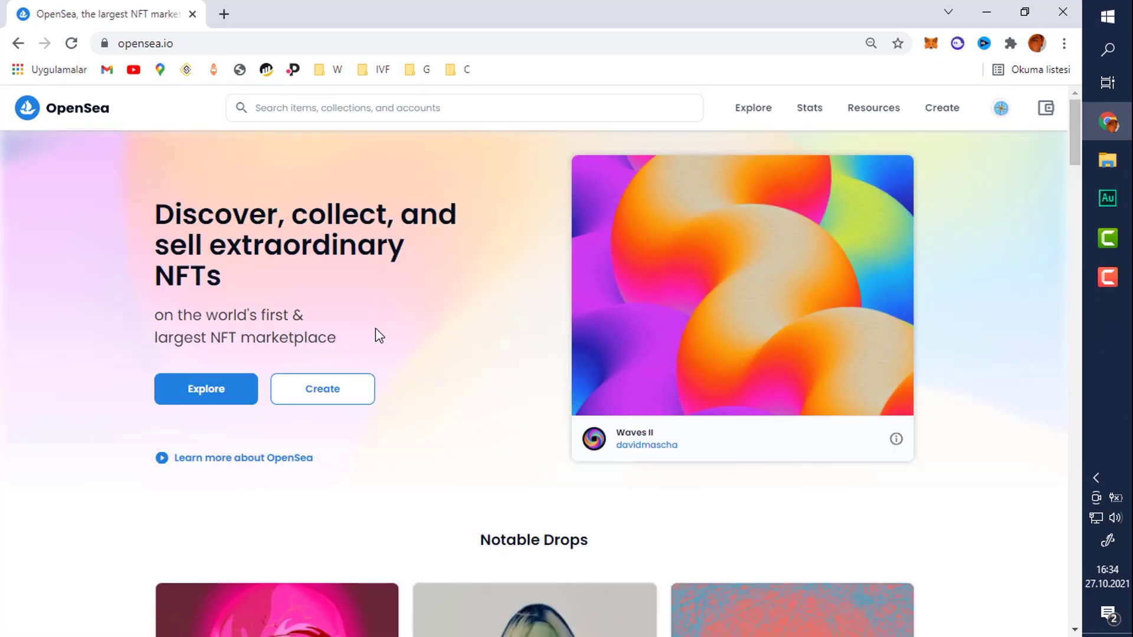
Examine the home page's Notable Drops, top collections over the last 7 days, trending categories and the guide to selling NFTs.
scroll(375, 331, "down", 5)
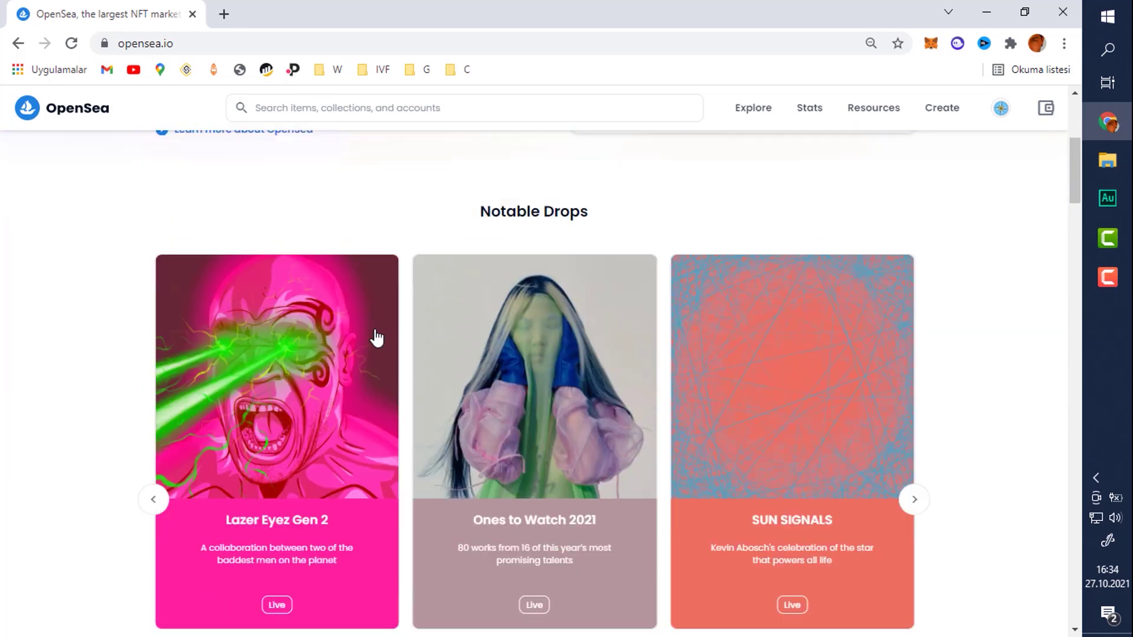
scroll(340, 359, "down", 3)
scroll(341, 366, "down", 5)
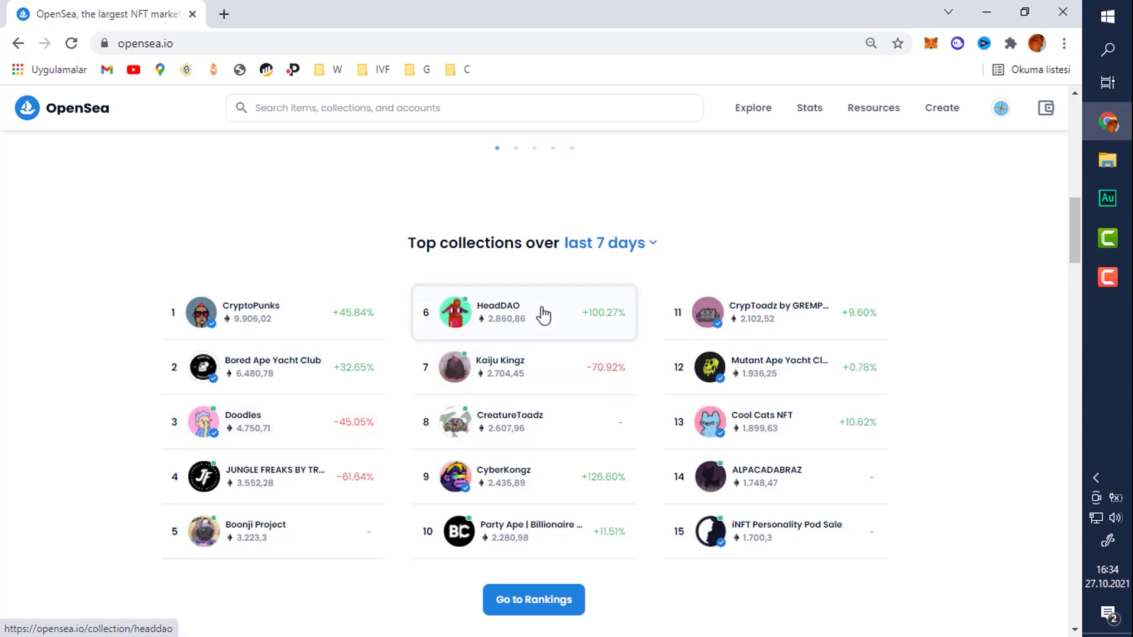
scroll(540, 316, "down", 1)
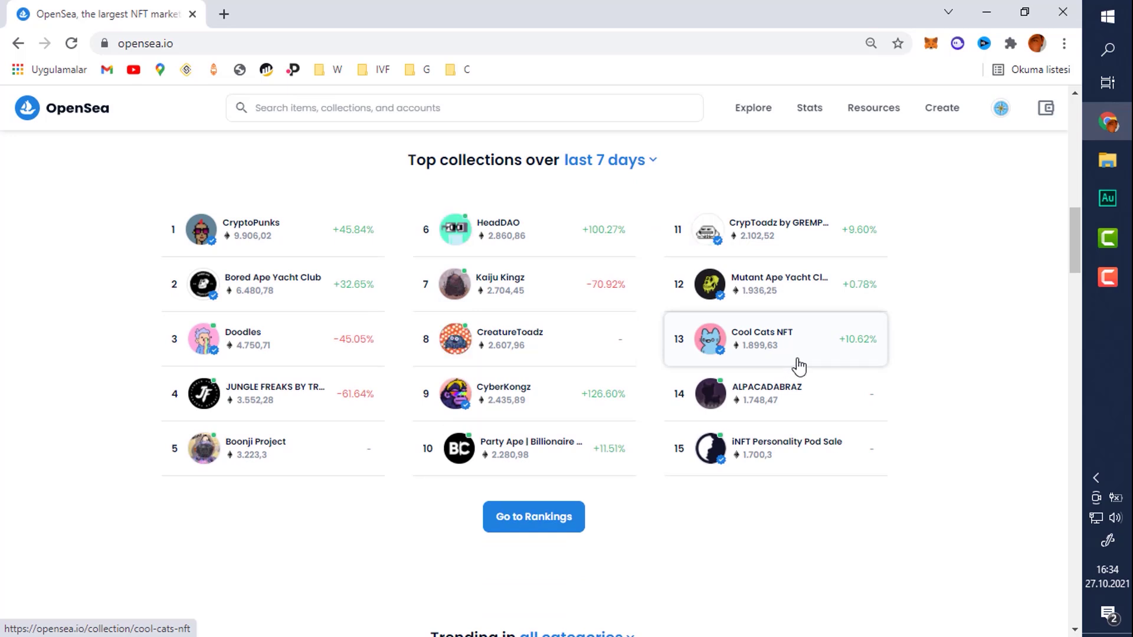
scroll(145, 442, "down", 1)
scroll(145, 443, "down", 3)
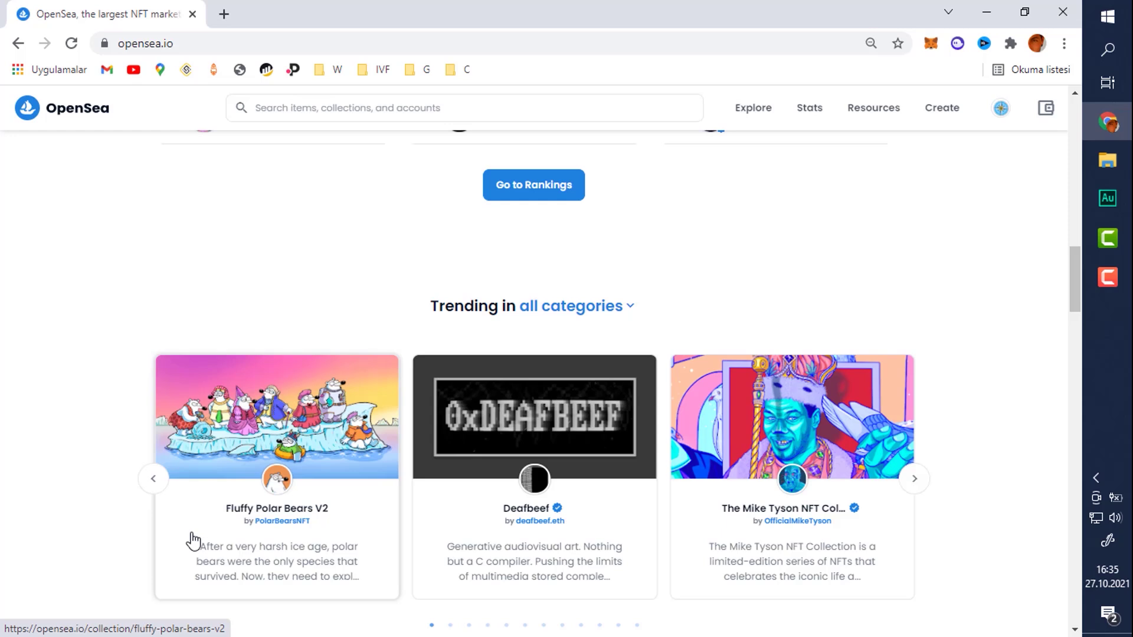
scroll(195, 539, "down", 5)
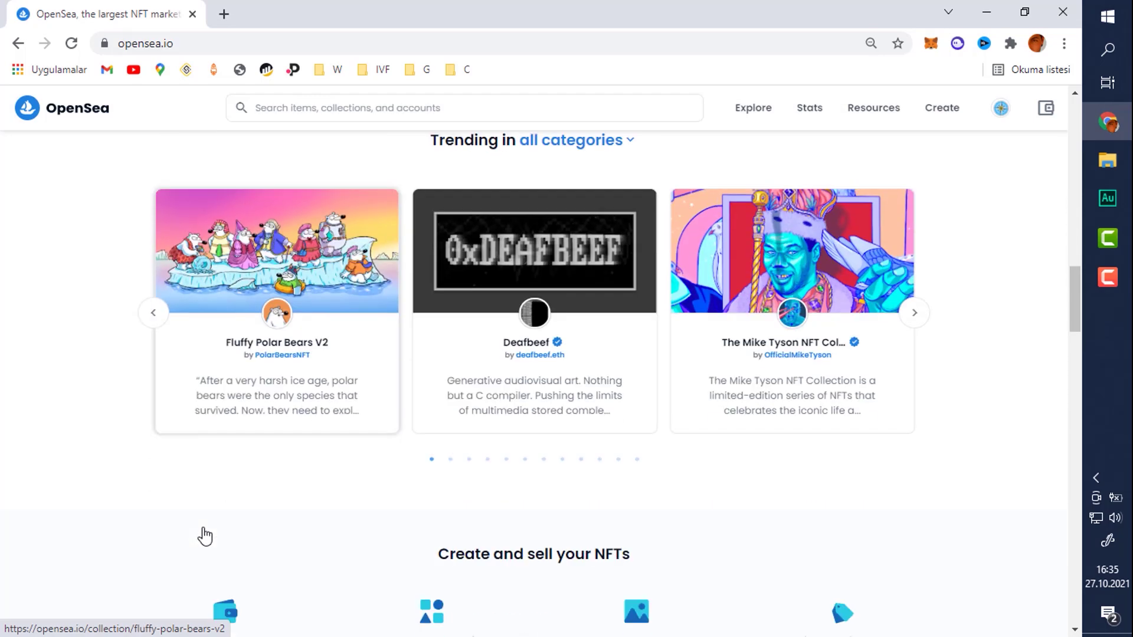
scroll(203, 534, "down", 5)
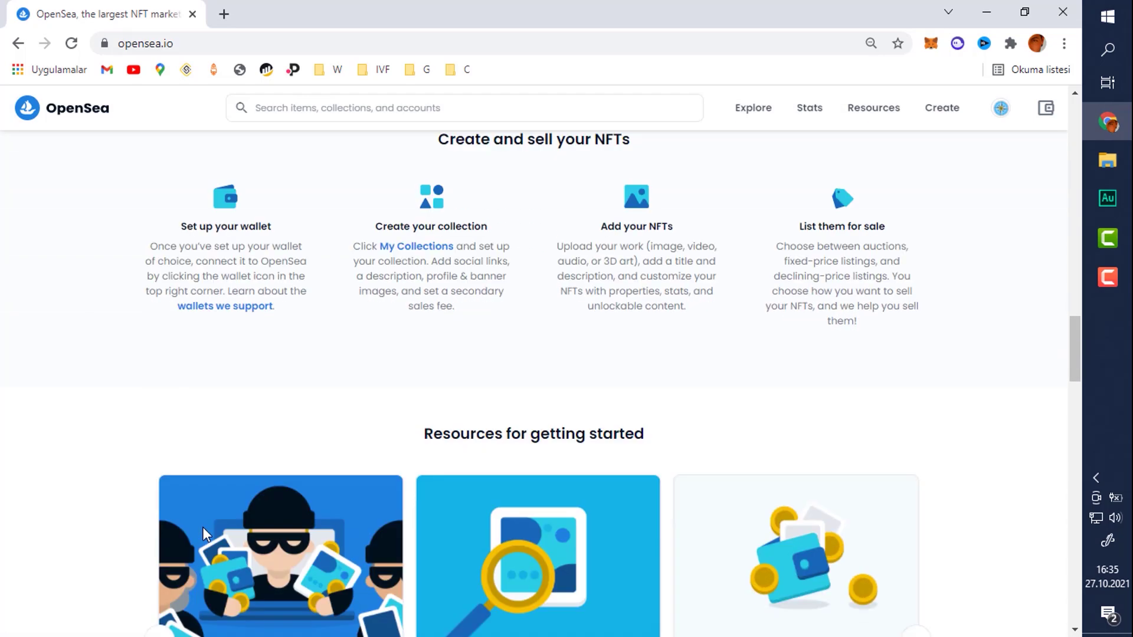
scroll(203, 534, "up", 10)
scroll(203, 534, "up", 15)
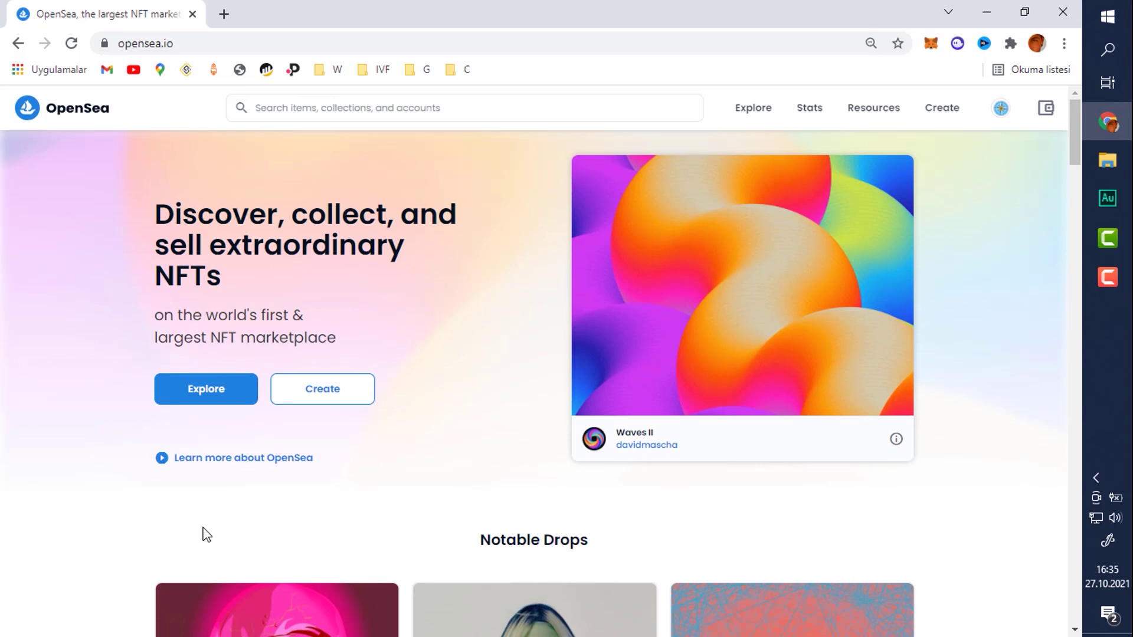
Browse all NFTs in the marketplace and look through the collections offered in the Collections filter.
mouse_move(732, 118)
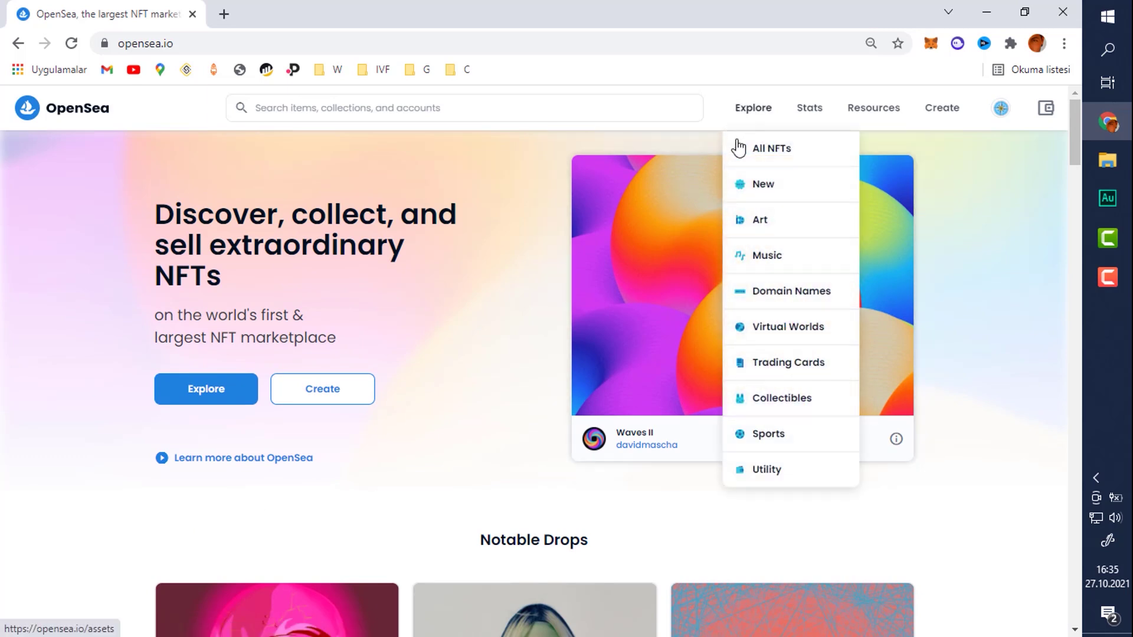
left_click(756, 154)
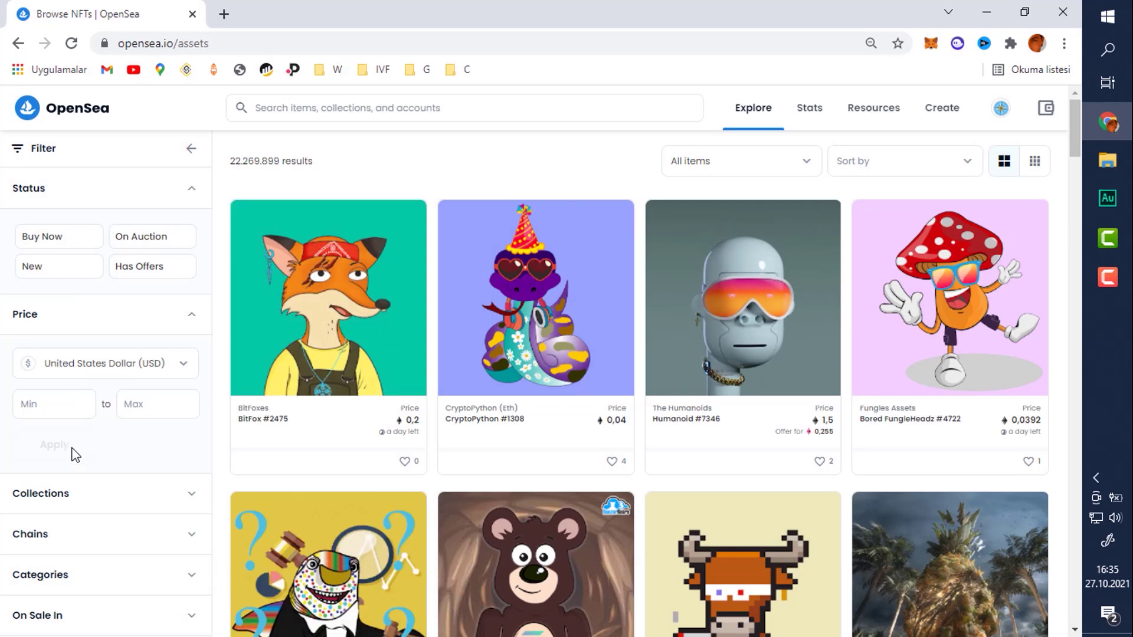
scroll(73, 466, "down", 1)
left_click(68, 502)
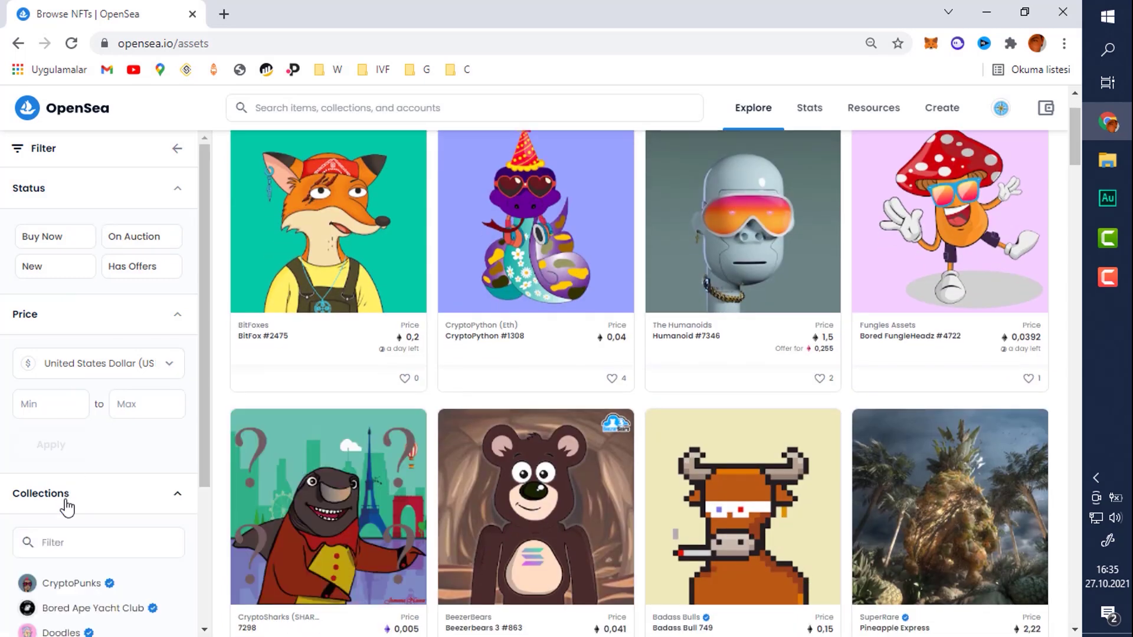
scroll(63, 506, "down", 3)
scroll(76, 487, "down", 2)
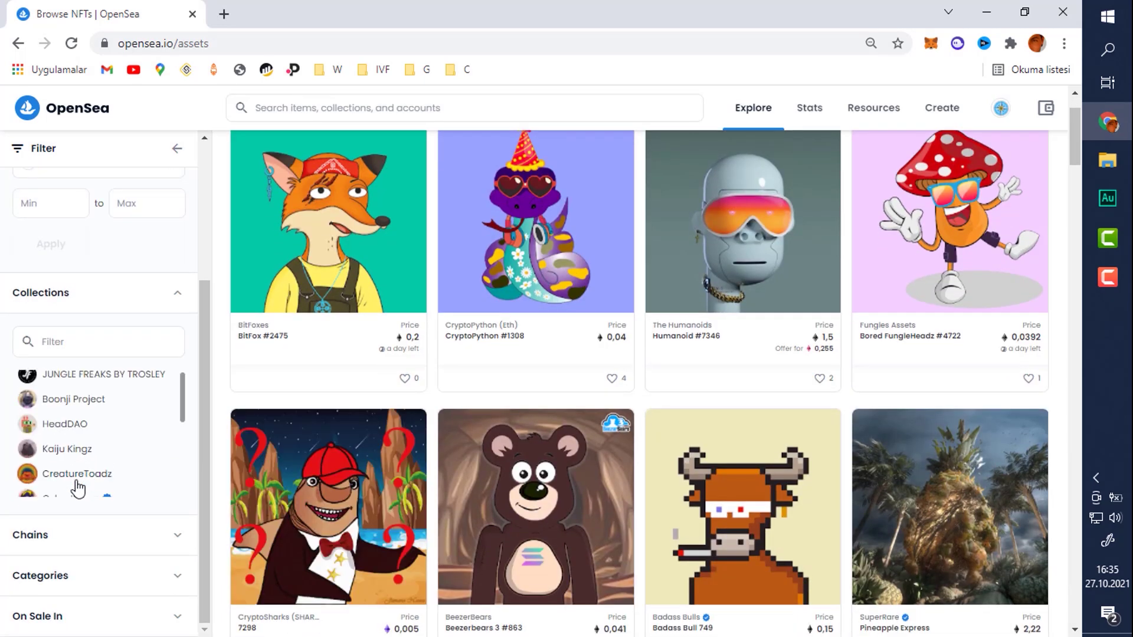
Expand the Chains and Categories filters and look through their options.
left_click(66, 534)
scroll(74, 528, "down", 1)
scroll(89, 513, "down", 1)
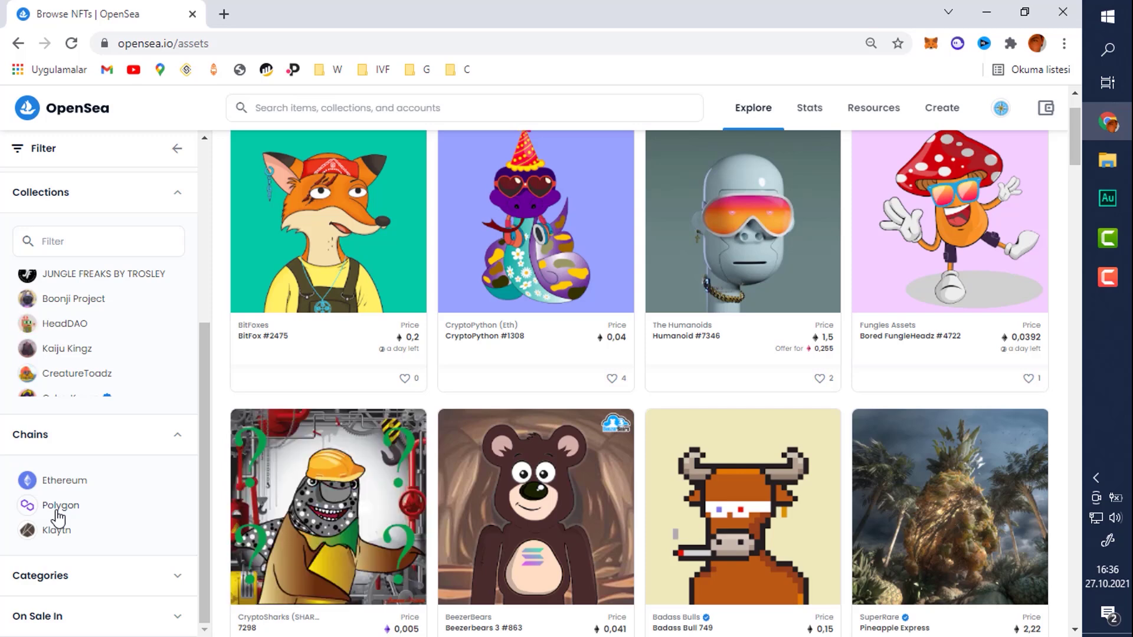
left_click(27, 581)
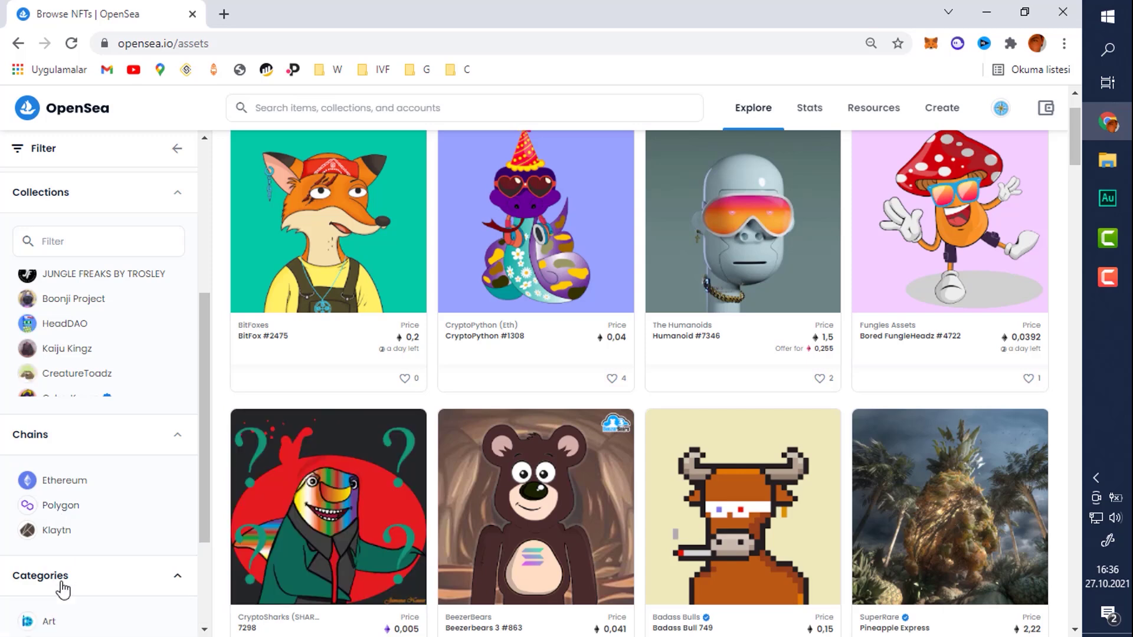
scroll(88, 567, "down", 3)
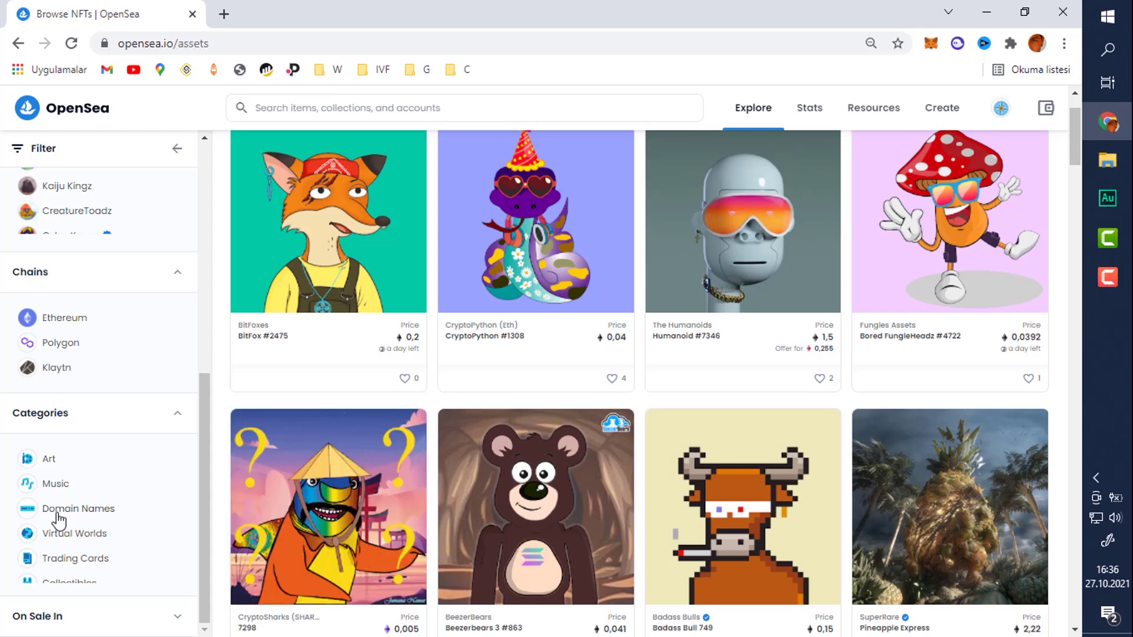
Filter the NFTs to the Polygon chain and sort them by Recently Listed.
left_click(126, 345)
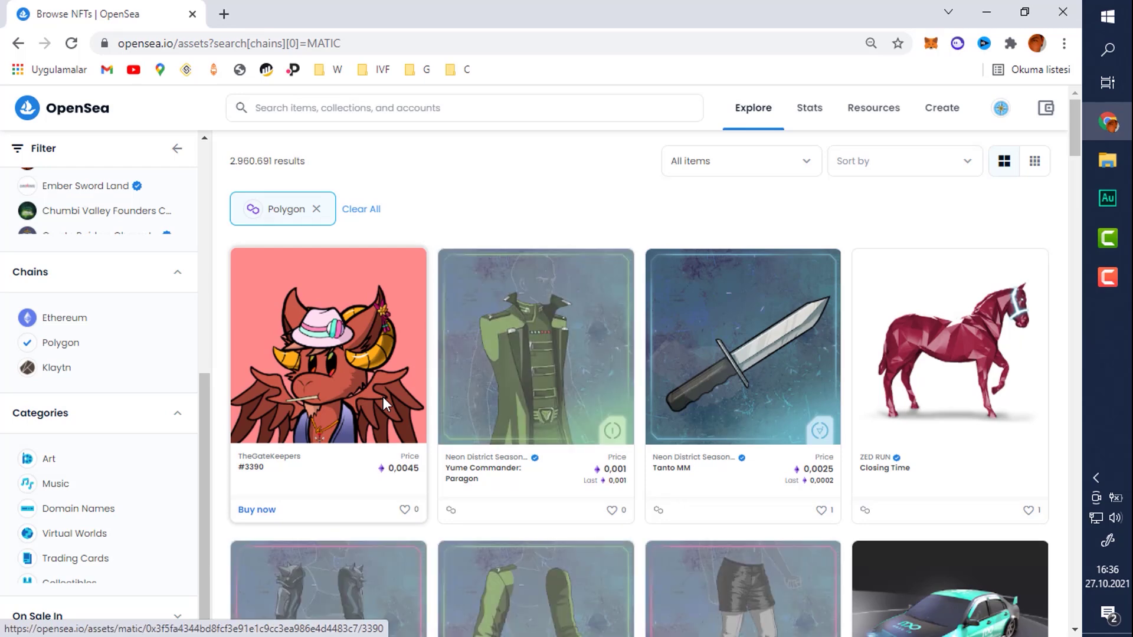
left_click(879, 175)
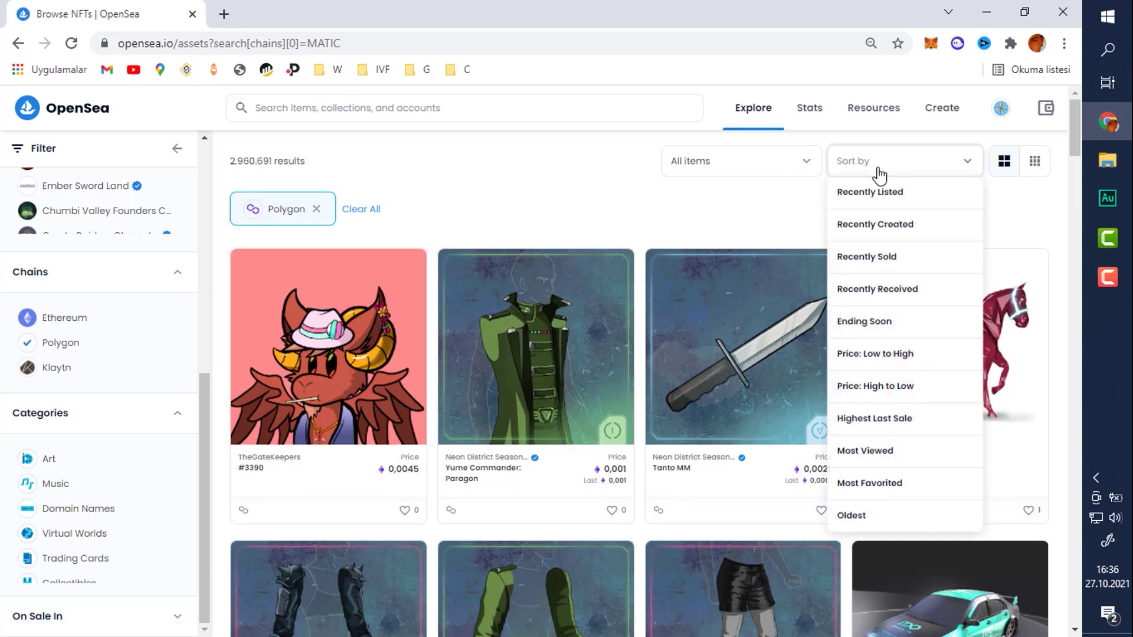
left_click(865, 201)
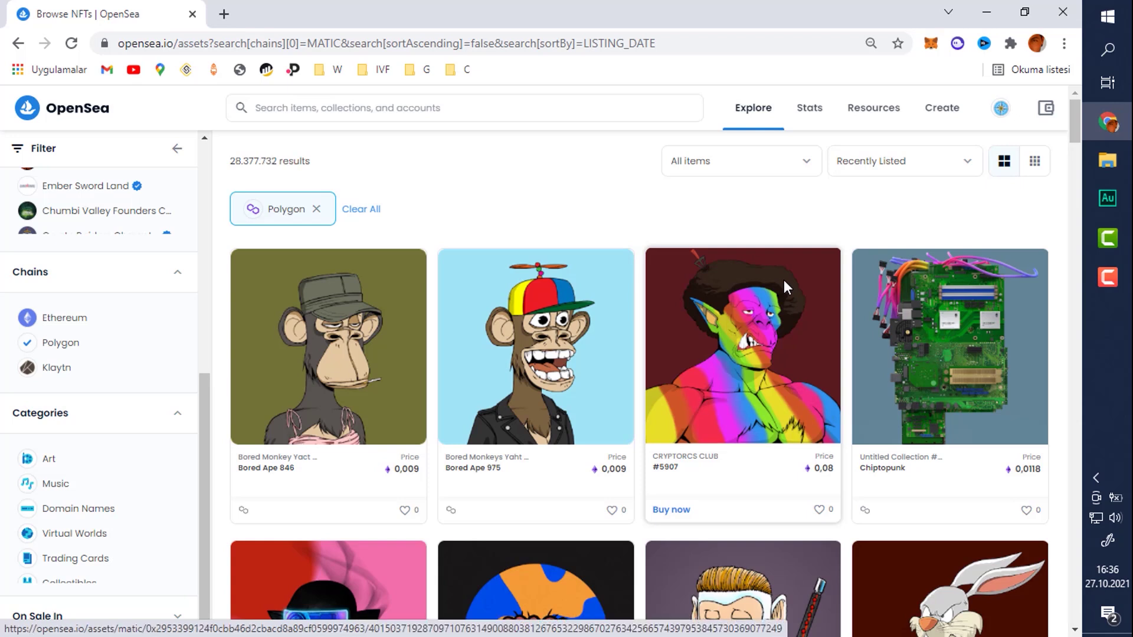
Sort the Polygon NFTs by Recently Created, and then by Price: High to Low.
left_click(911, 171)
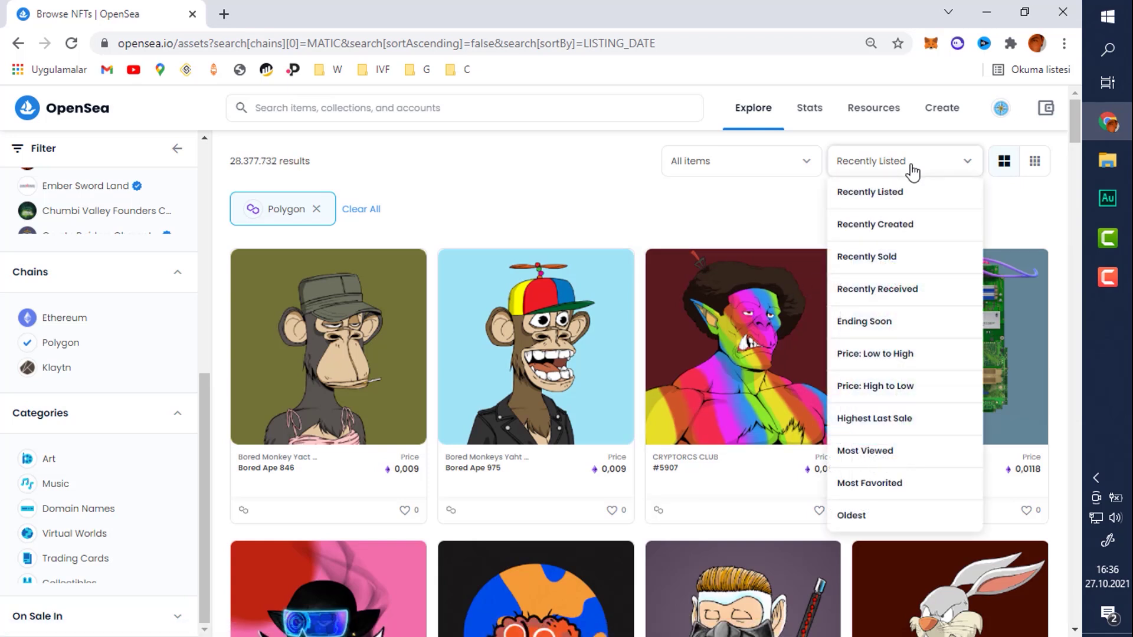
left_click(888, 229)
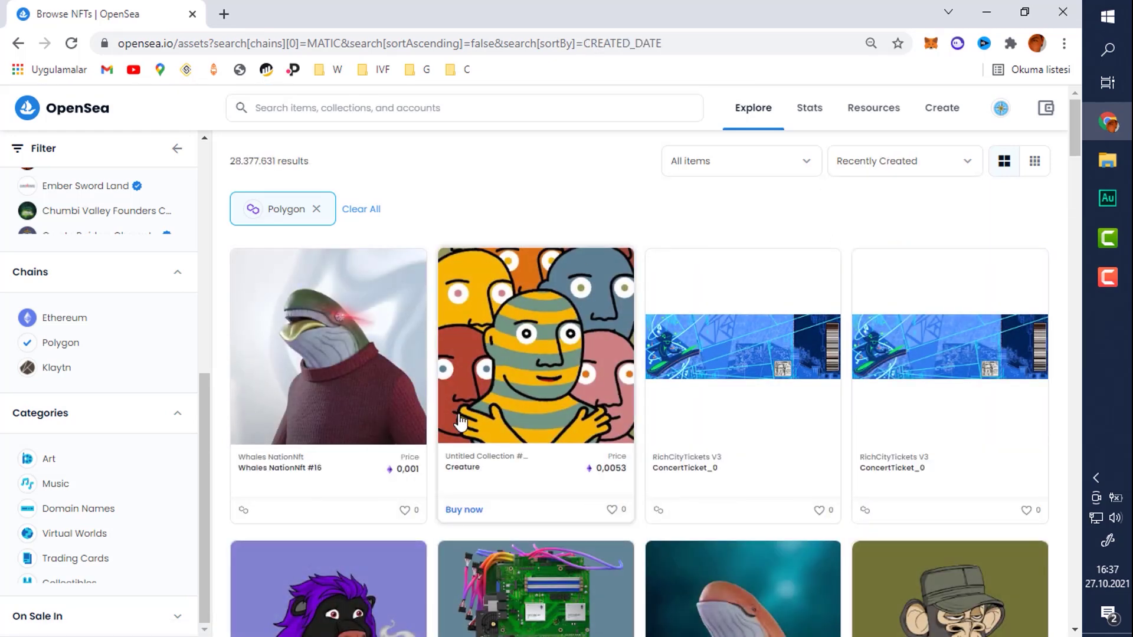
left_click(941, 170)
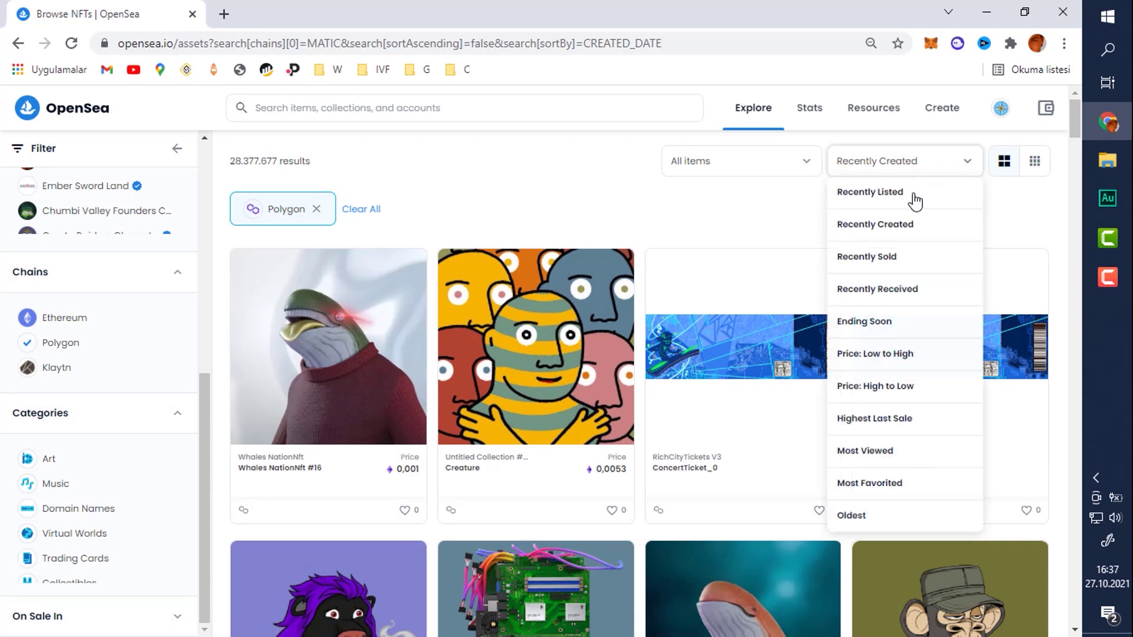
left_click(861, 386)
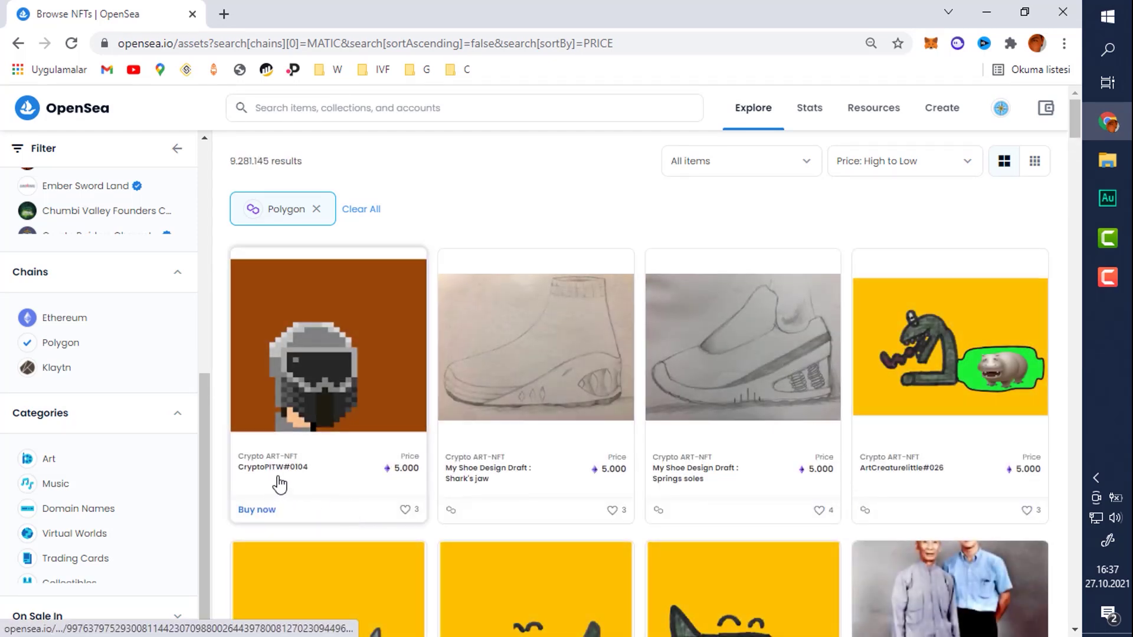
Open the CryptoPITW#0104 item and examine its Price History, Item Activity and other items from its collection.
left_click(329, 465)
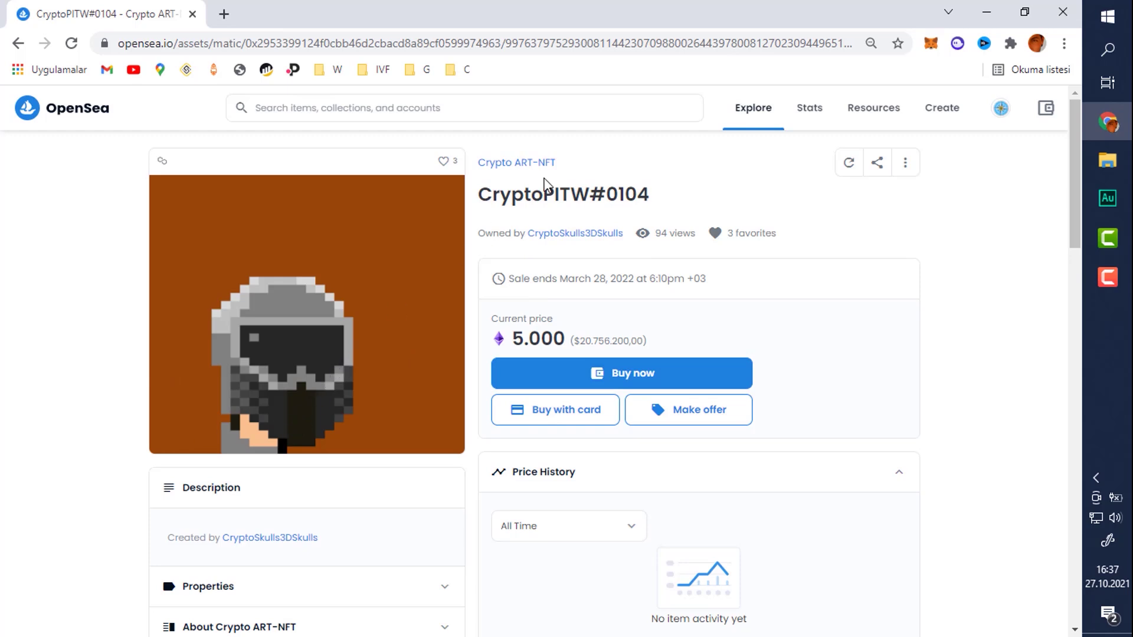
scroll(567, 224, "down", 3)
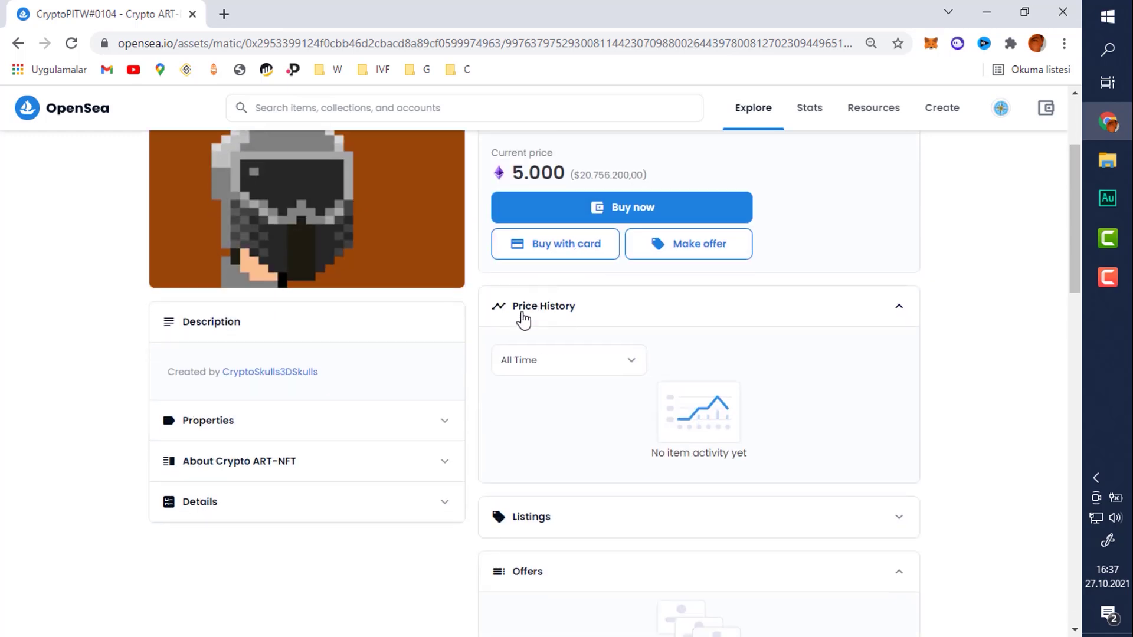
left_click(543, 316)
left_click(542, 316)
scroll(539, 328, "down", 8)
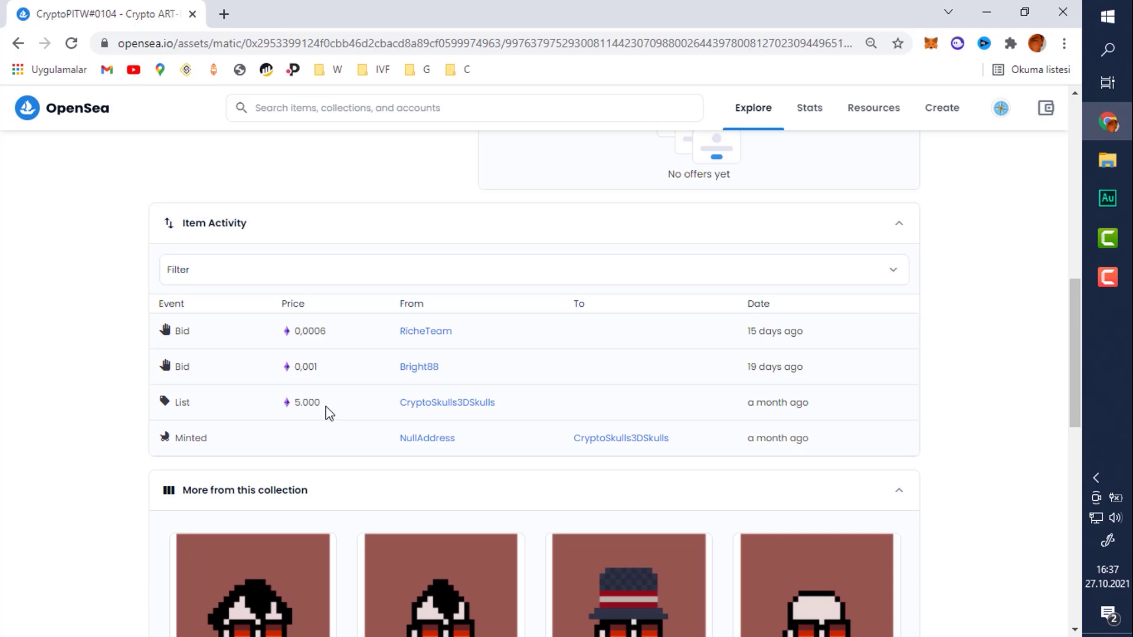
scroll(328, 413, "down", 4)
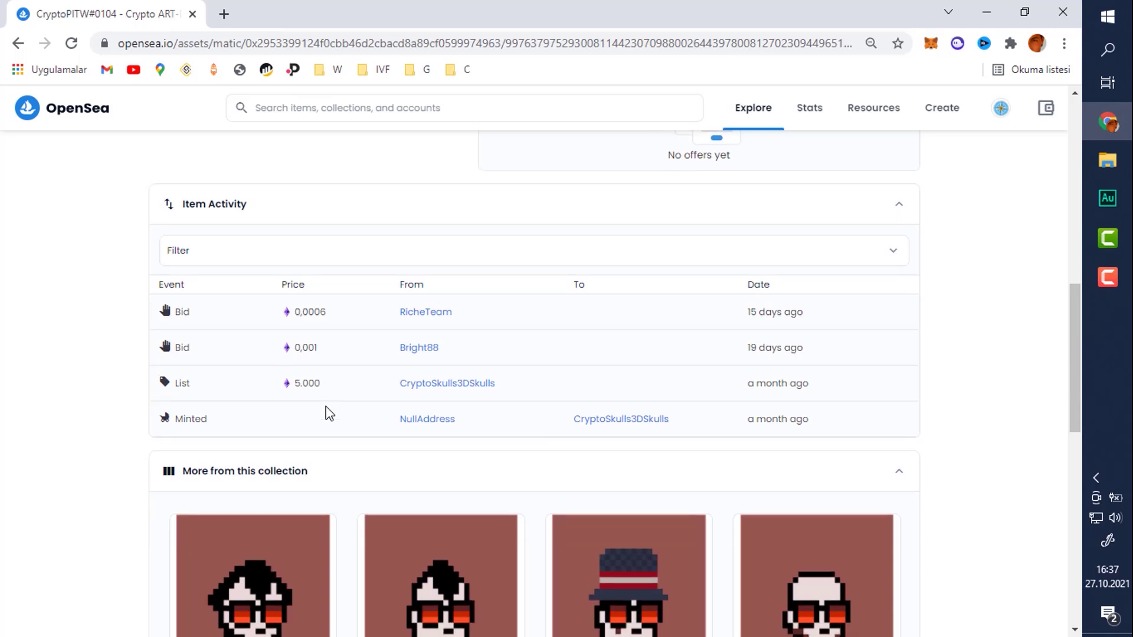
scroll(327, 414, "up", 10)
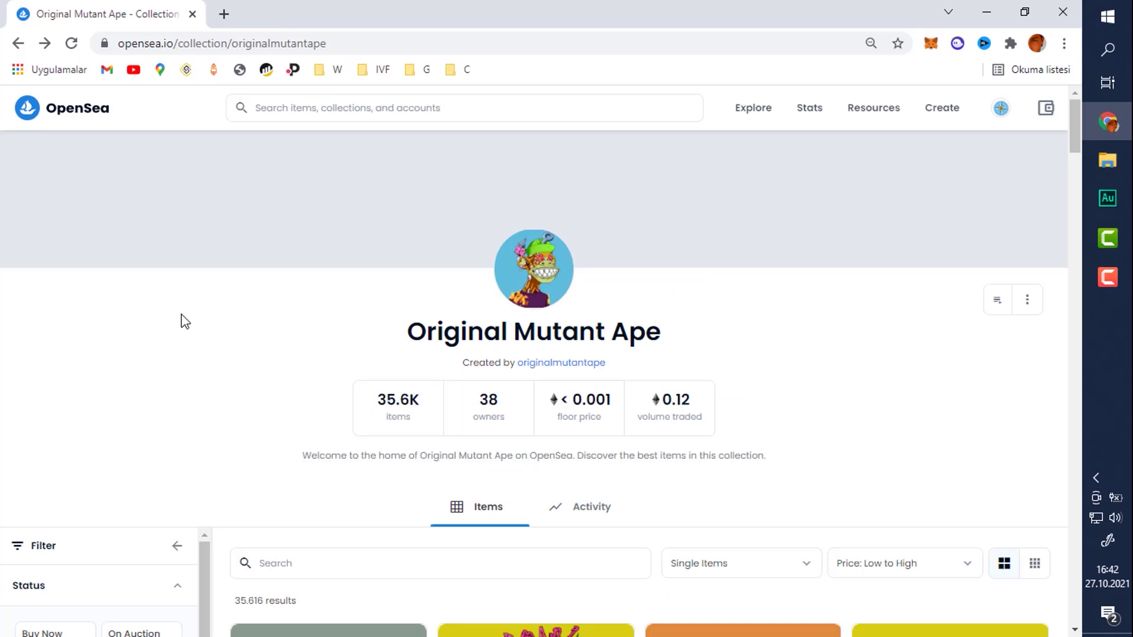
scroll(182, 314, "down", 3)
scroll(182, 319, "down", 3)
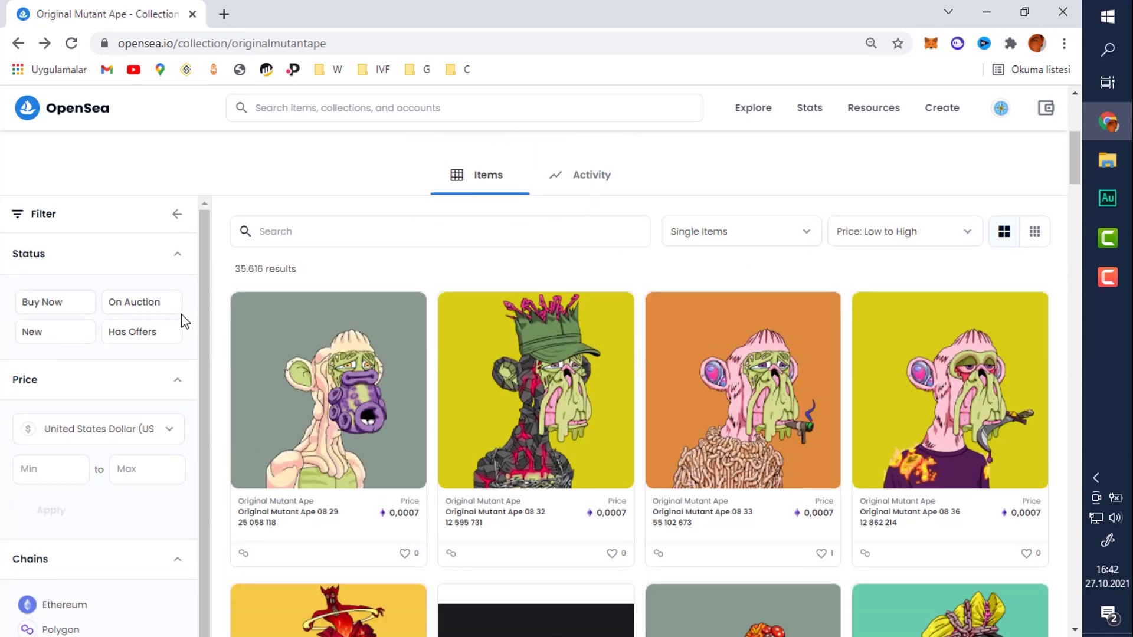
scroll(354, 331, "down", 3)
scroll(329, 354, "down", 3)
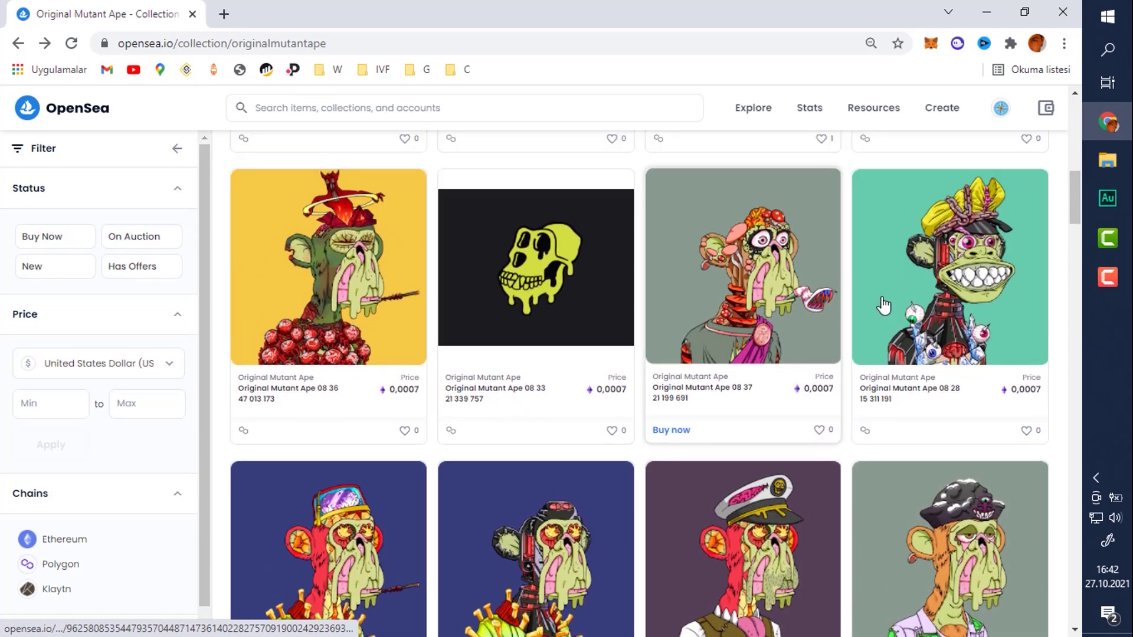
left_click(884, 305)
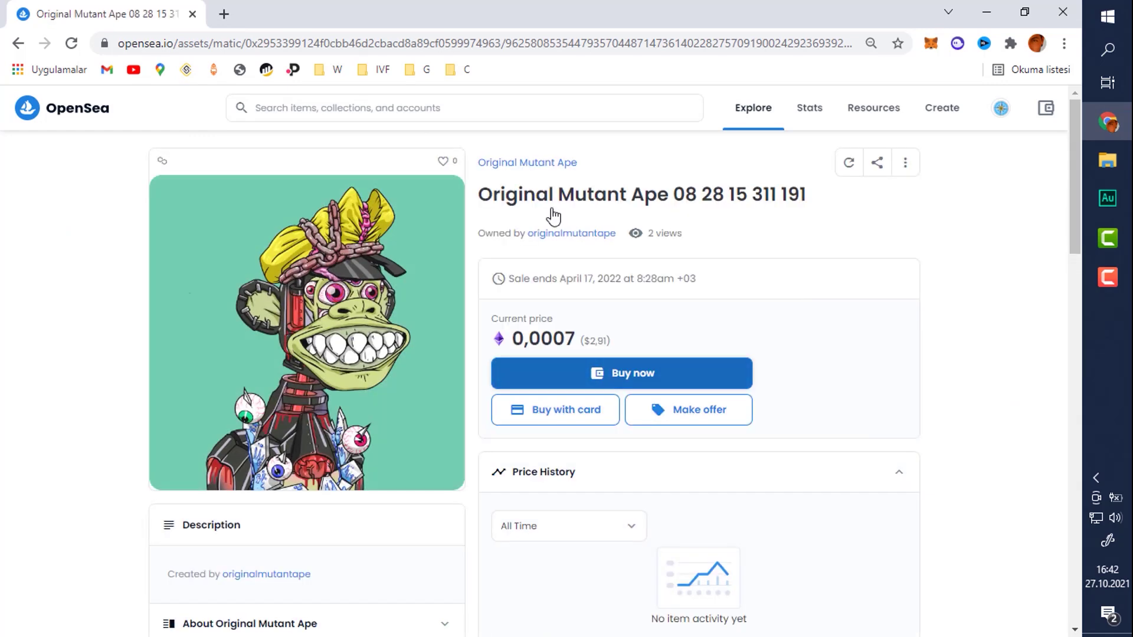
Examine the ape NFT's Price History, Offers and Item Activity, and highlight its dollar price.
scroll(652, 302, "down", 8)
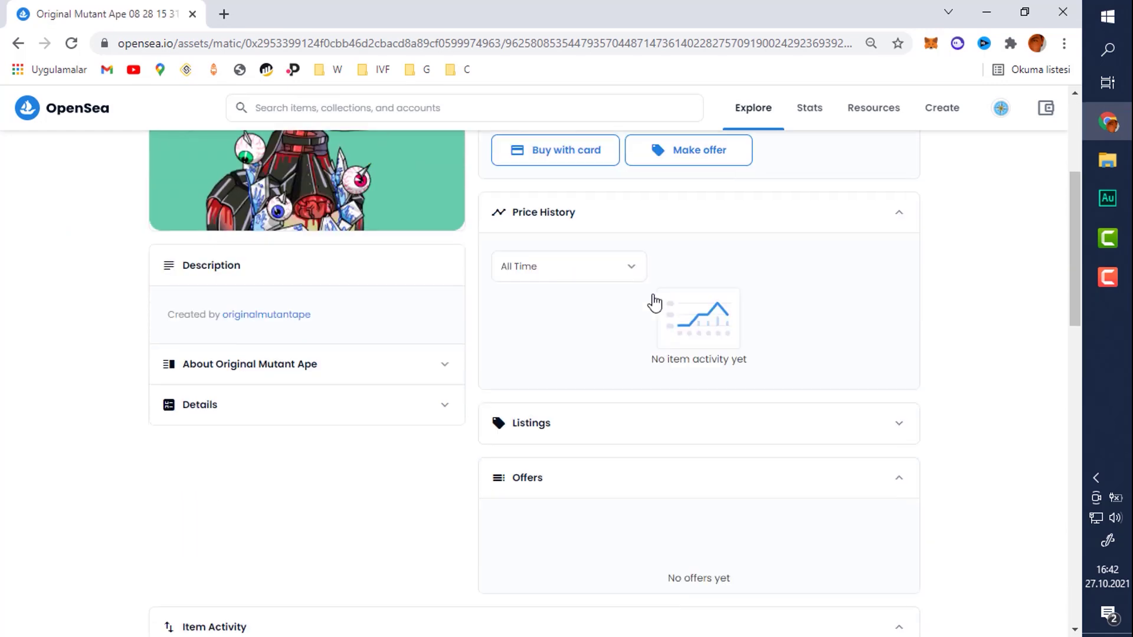
scroll(531, 416, "down", 1)
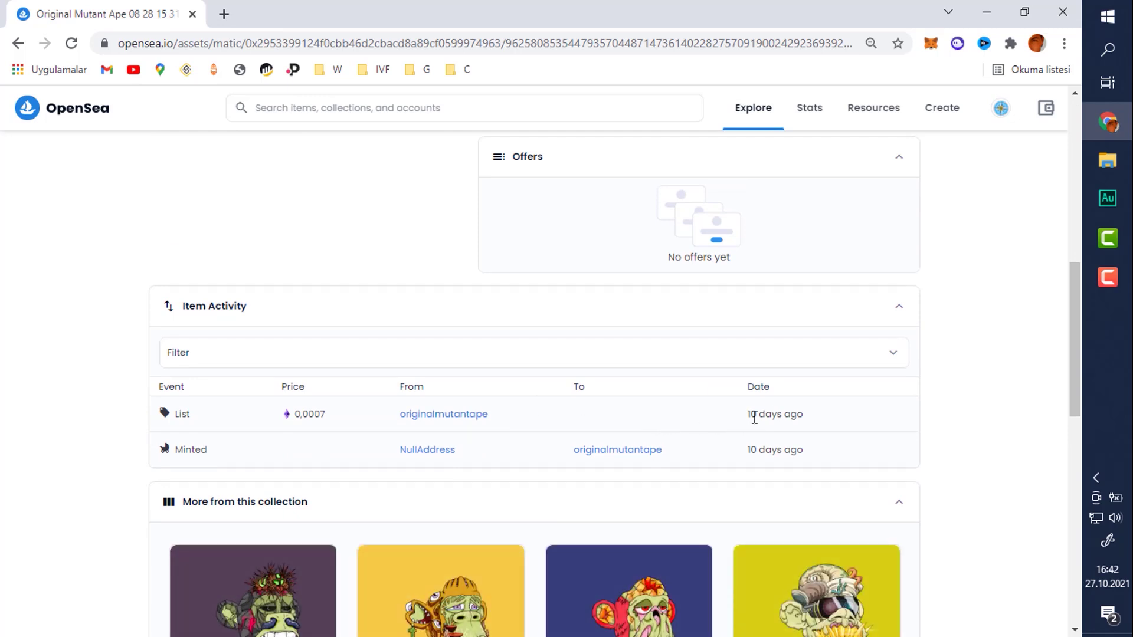
scroll(314, 473, "up", 1)
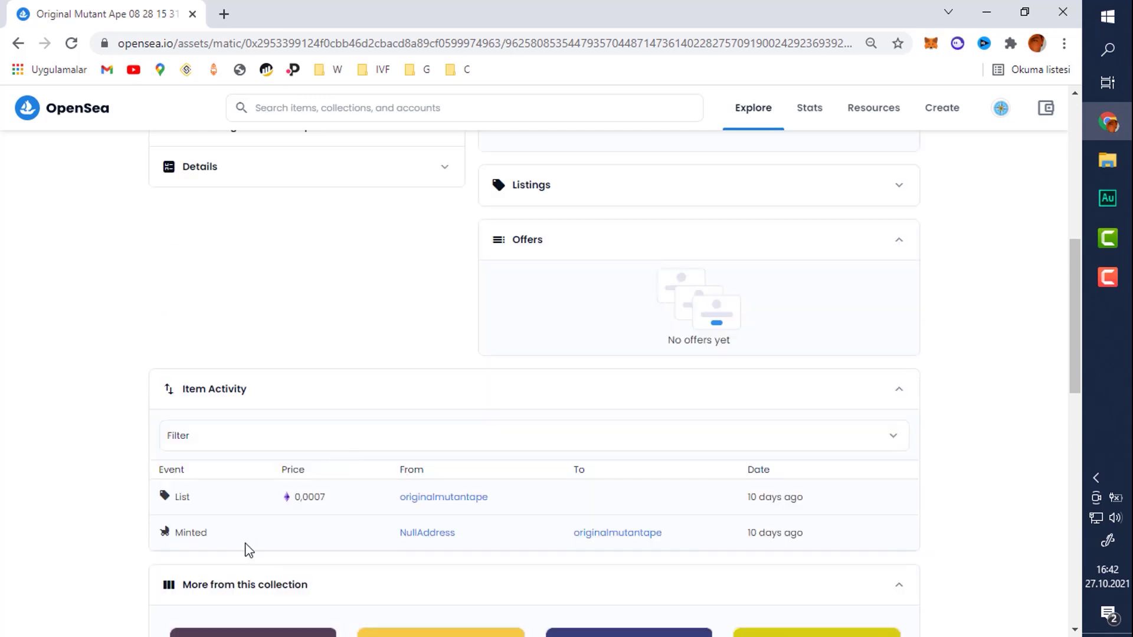
scroll(304, 513, "up", 8)
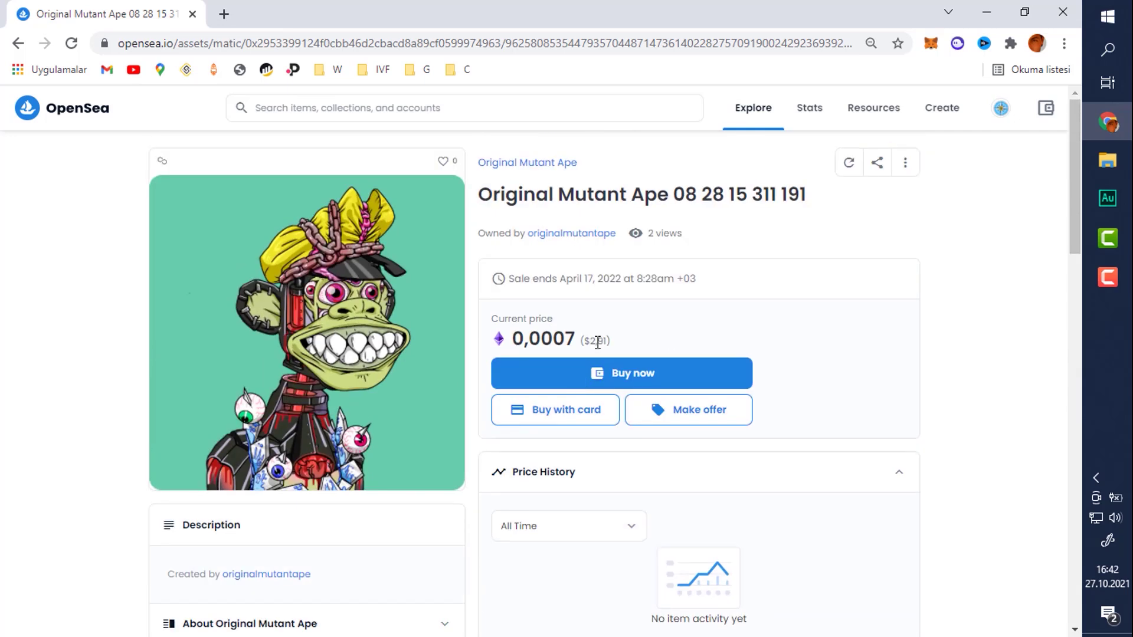
left_click_drag(590, 341, 612, 347)
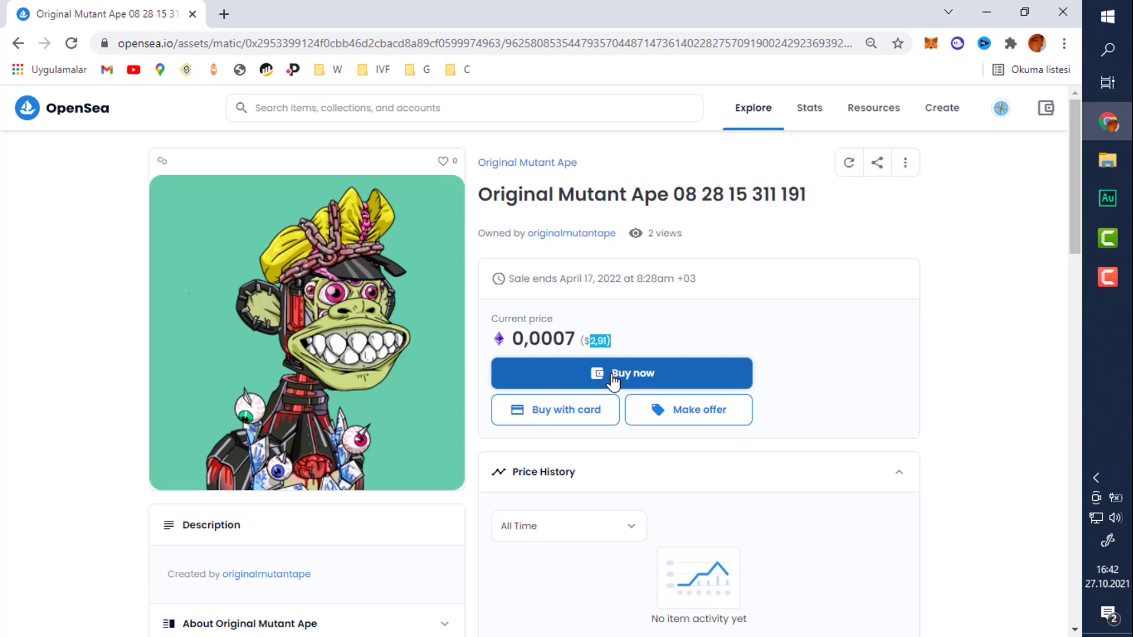
Start buying the ape NFT, mark the collection details as reviewed and confirm the checkout.
left_click(635, 382)
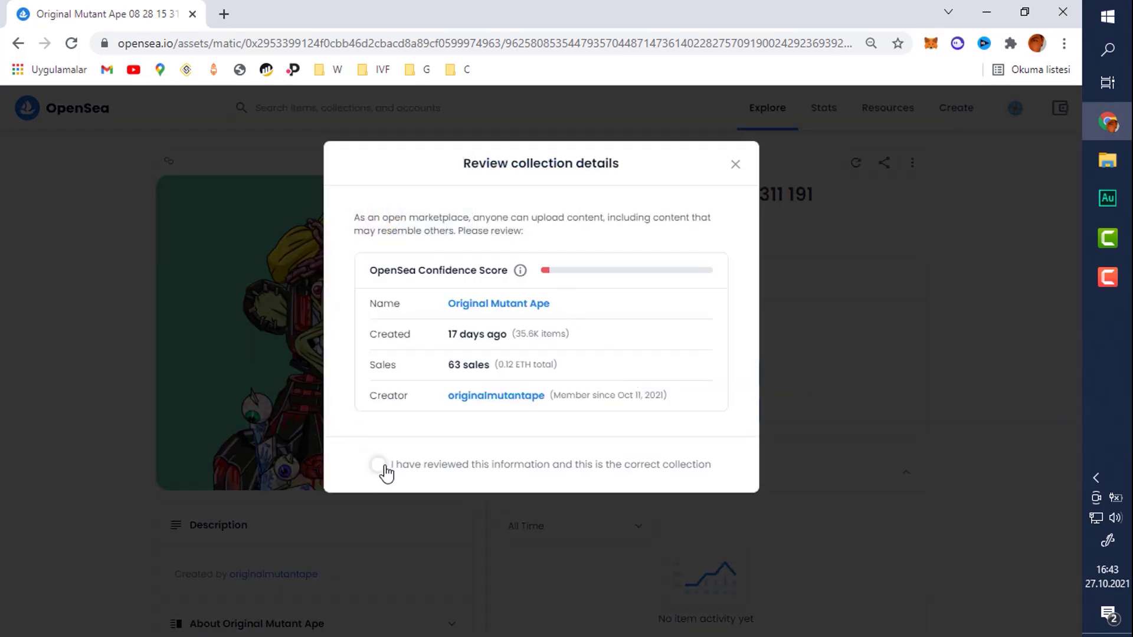
left_click(382, 467)
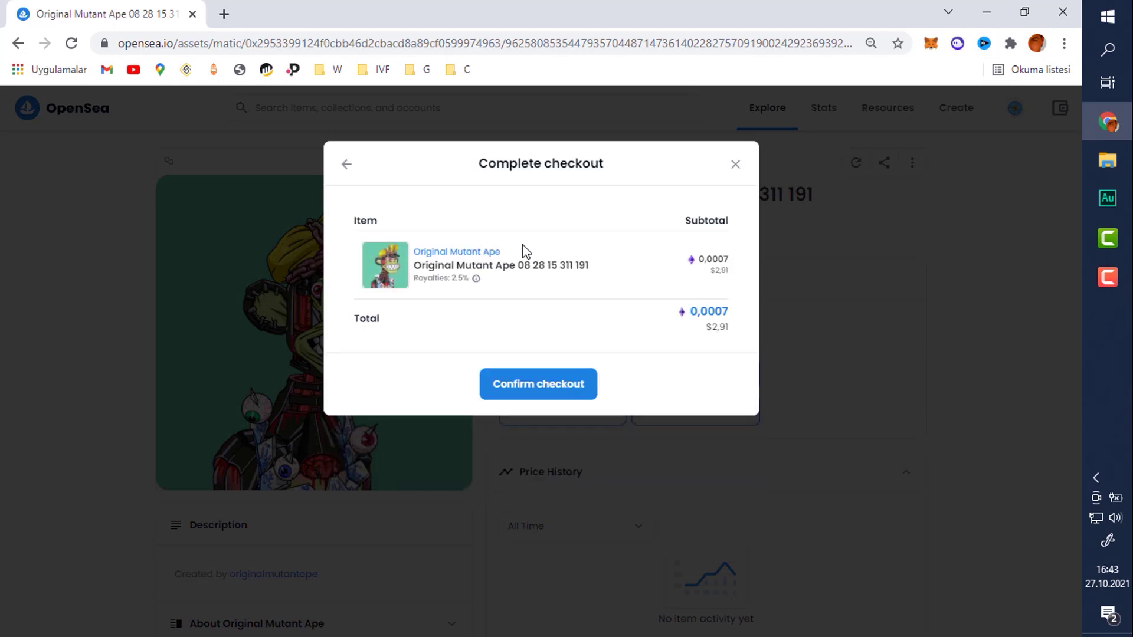
left_click(553, 393)
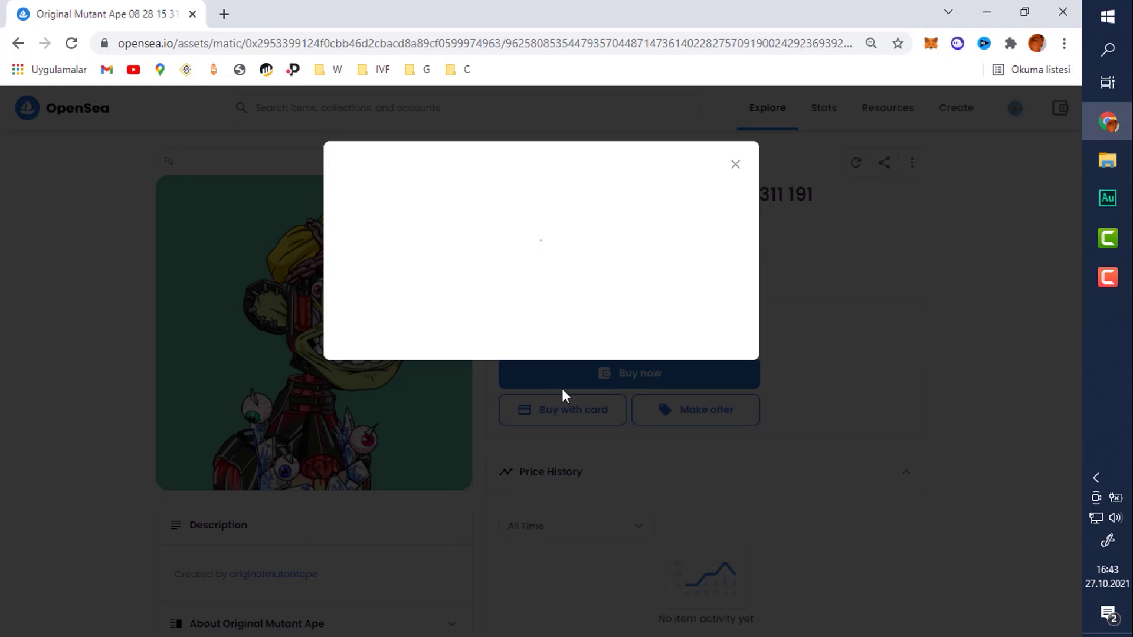
Complete the purchase by unlocking the currency and signing the purchase message in the MetaMask wallet.
left_click(371, 338)
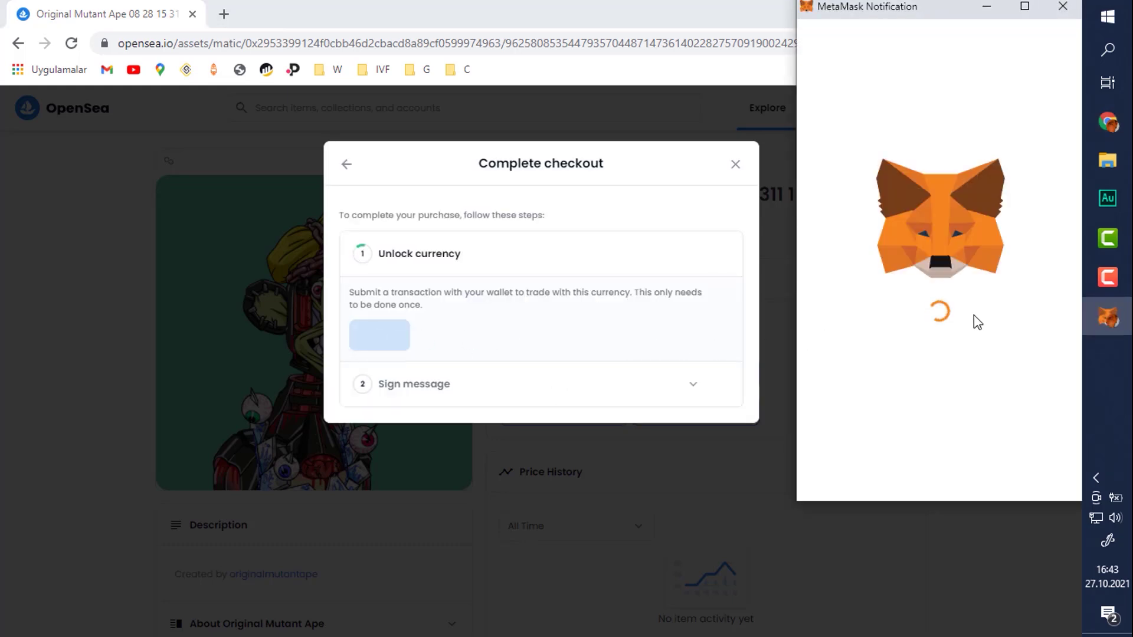
scroll(1049, 325, "down", 2)
left_click(984, 471)
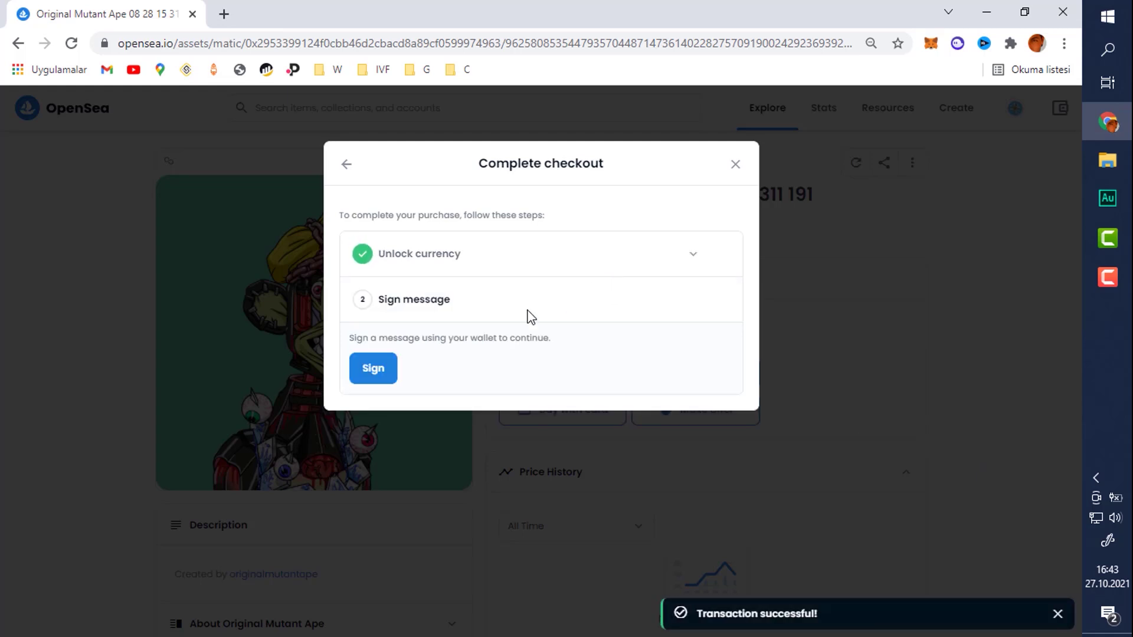
left_click(375, 371)
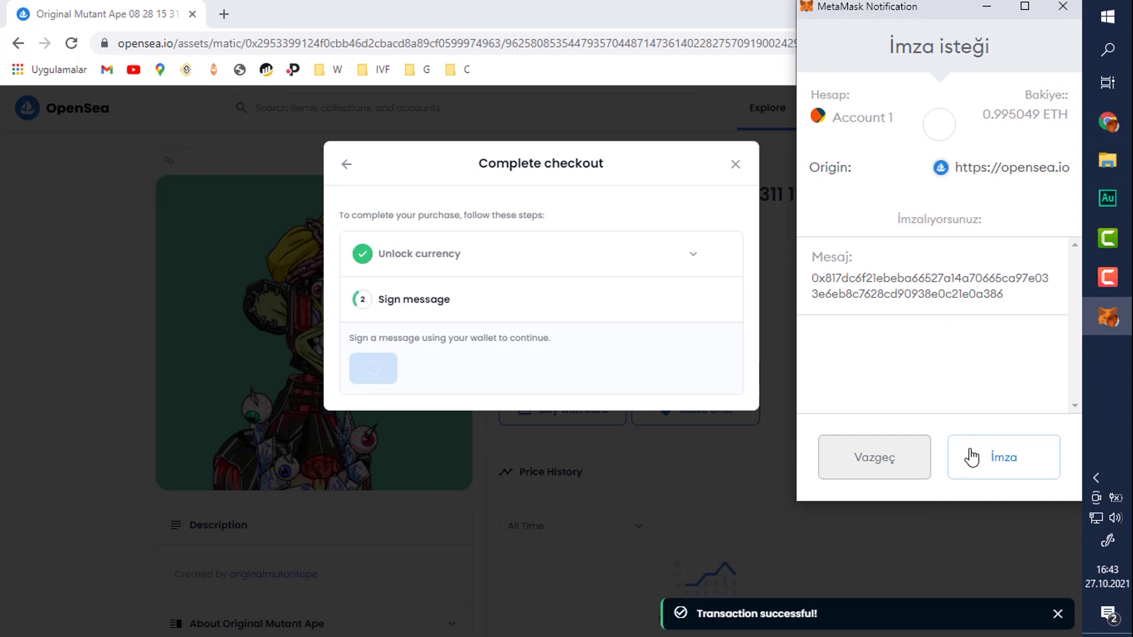
left_click(988, 463)
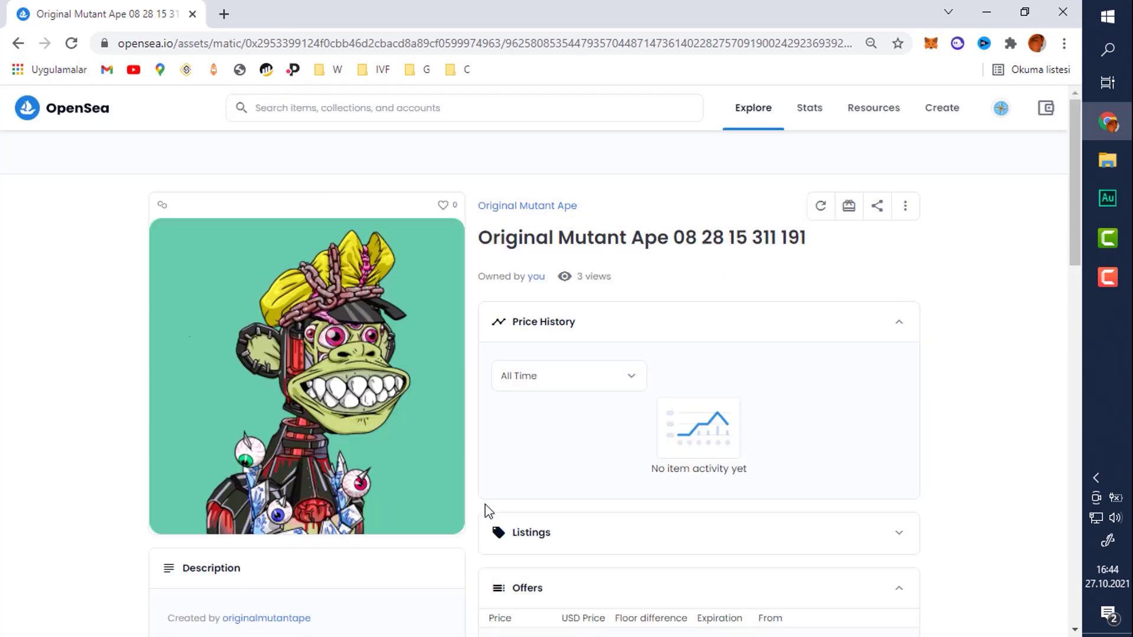
Go to the account profile and open the purchased ape NFT from the collected items.
mouse_move(1001, 115)
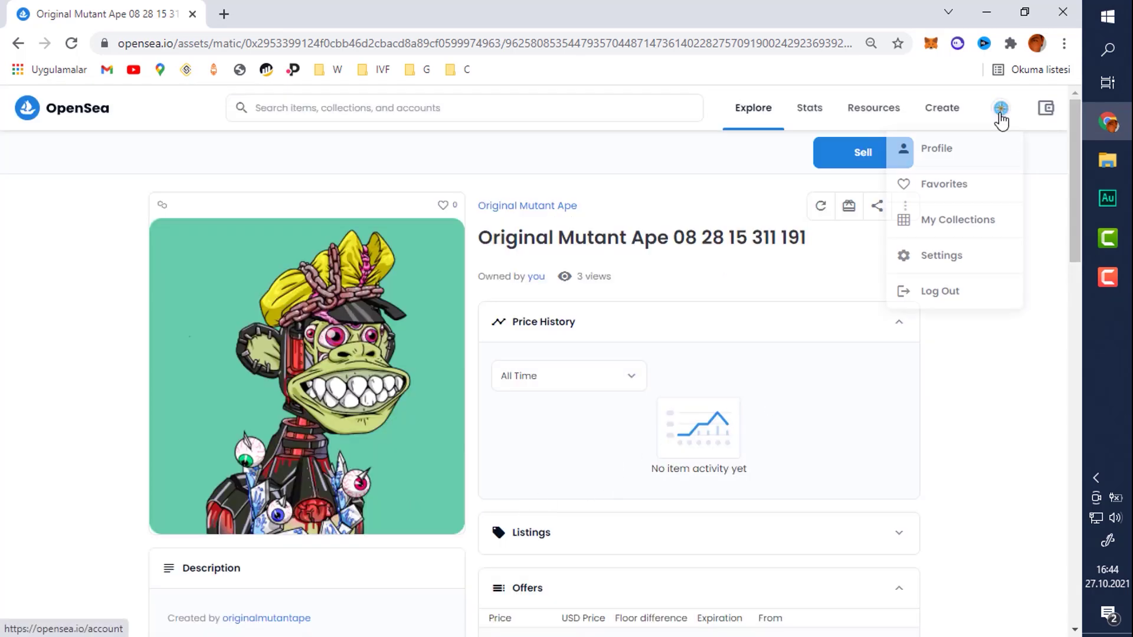
left_click(951, 151)
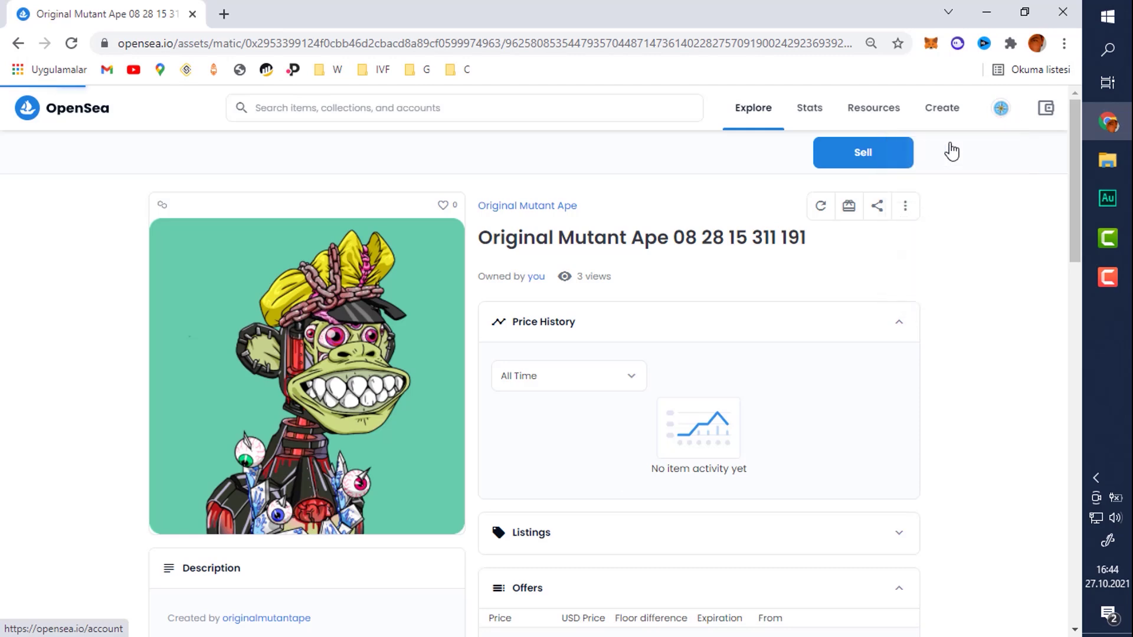
scroll(427, 301, "down", 4)
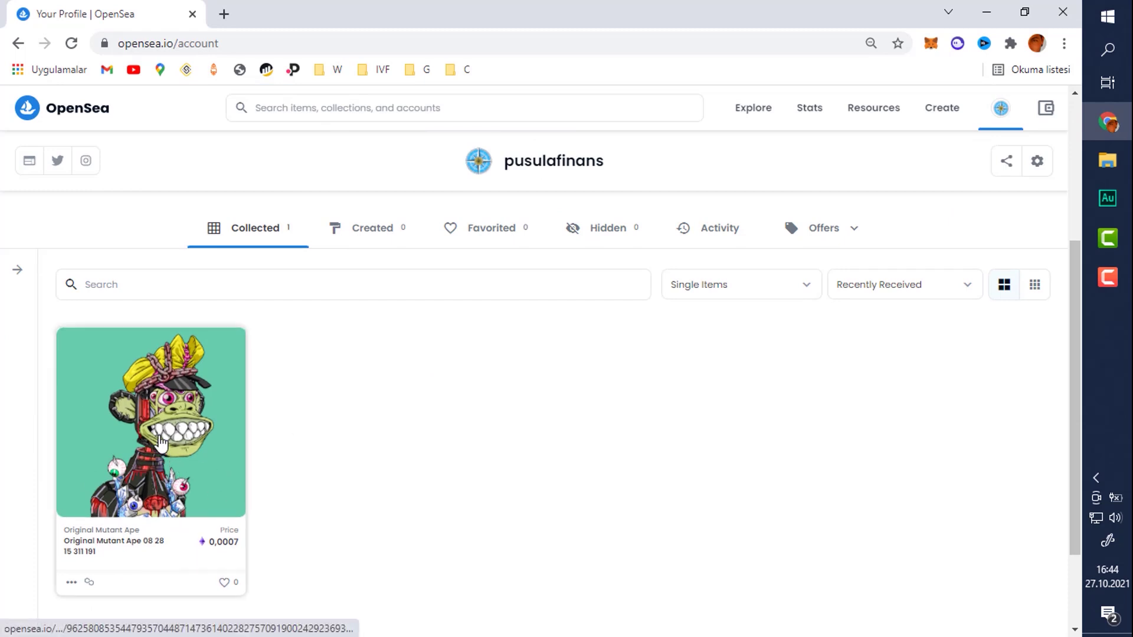
left_click(146, 484)
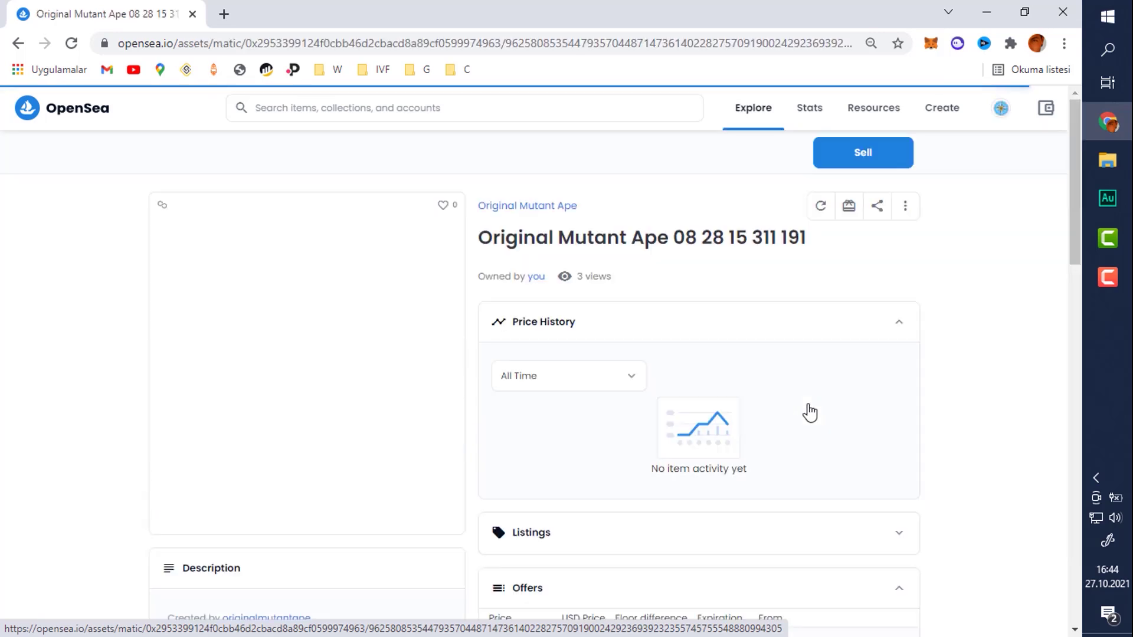
List the ape NFT for sale at 1 ETH and sign the listing message in the MetaMask wallet.
left_click(865, 157)
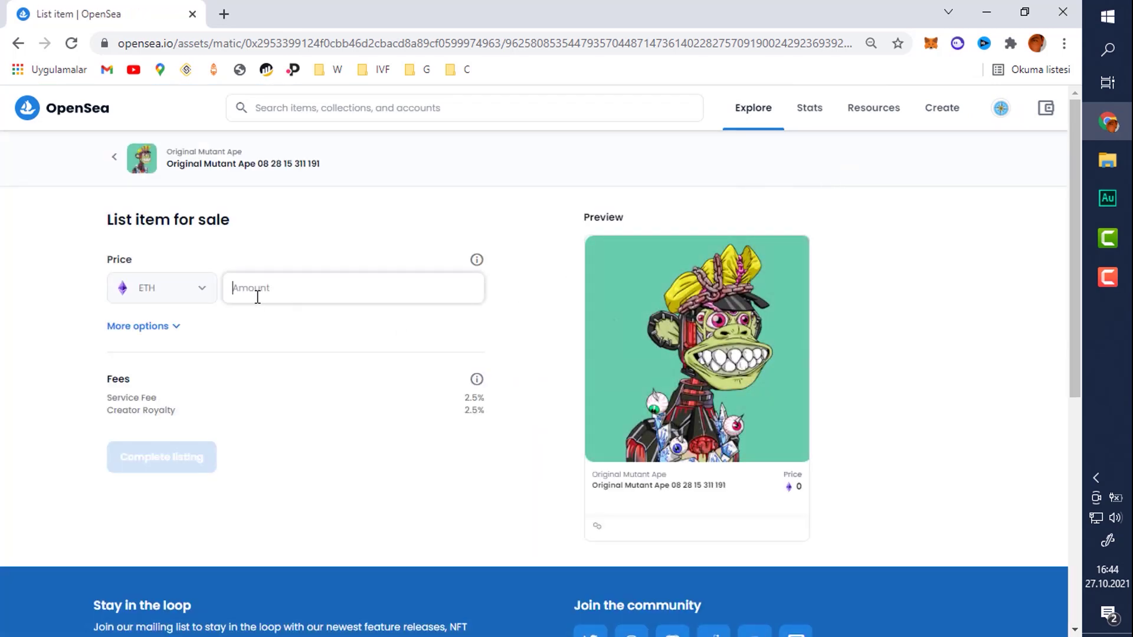
left_click(258, 296)
type("1")
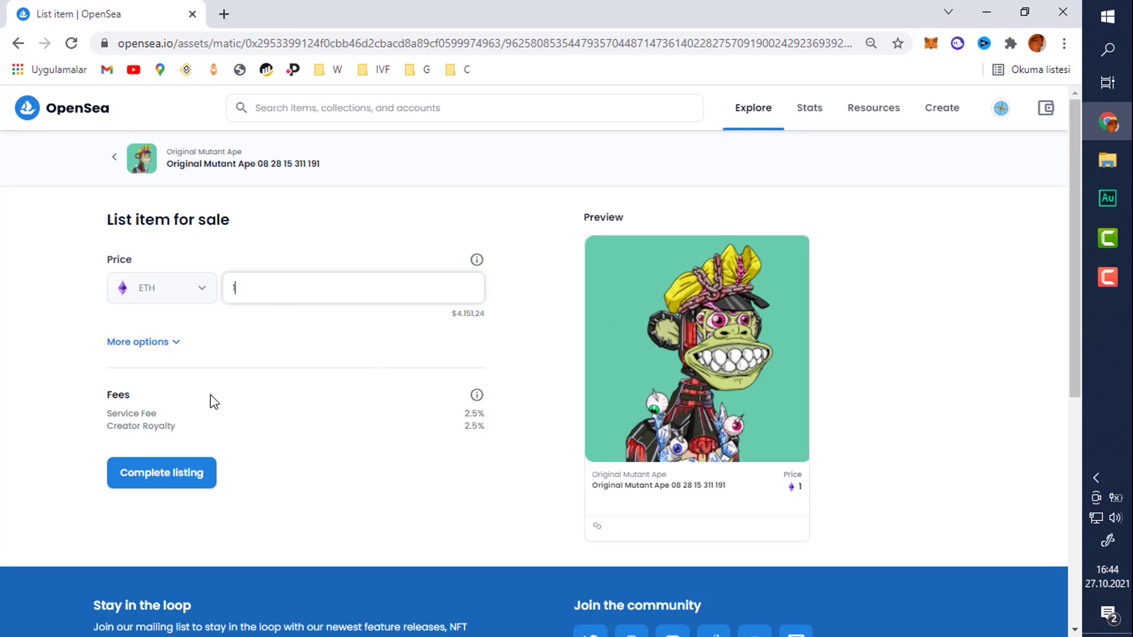
left_click(149, 483)
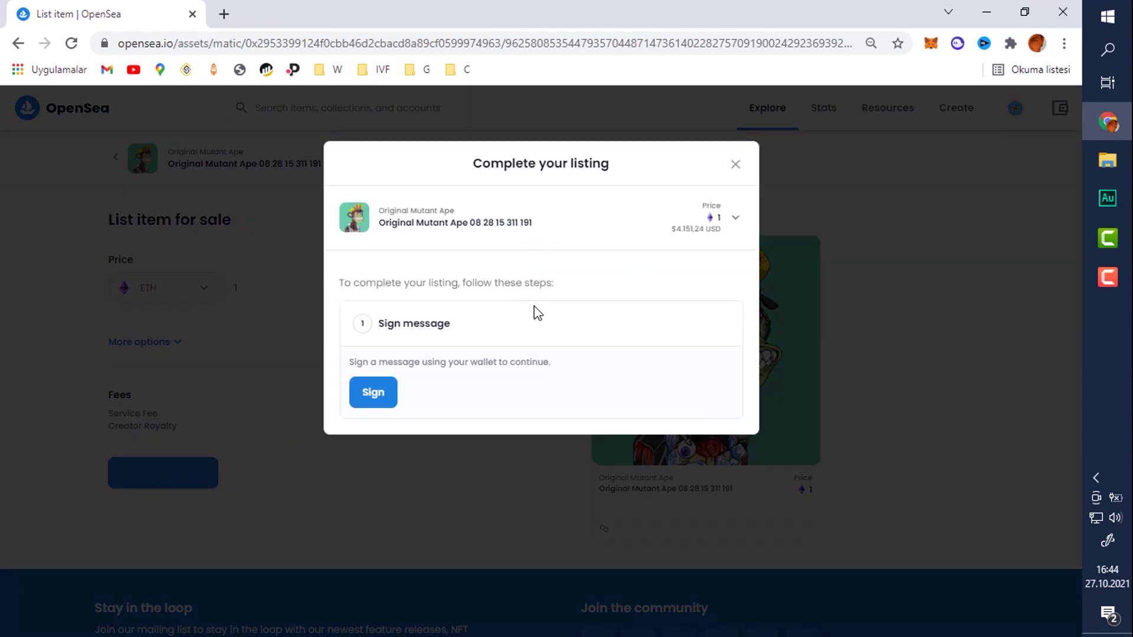
left_click(380, 403)
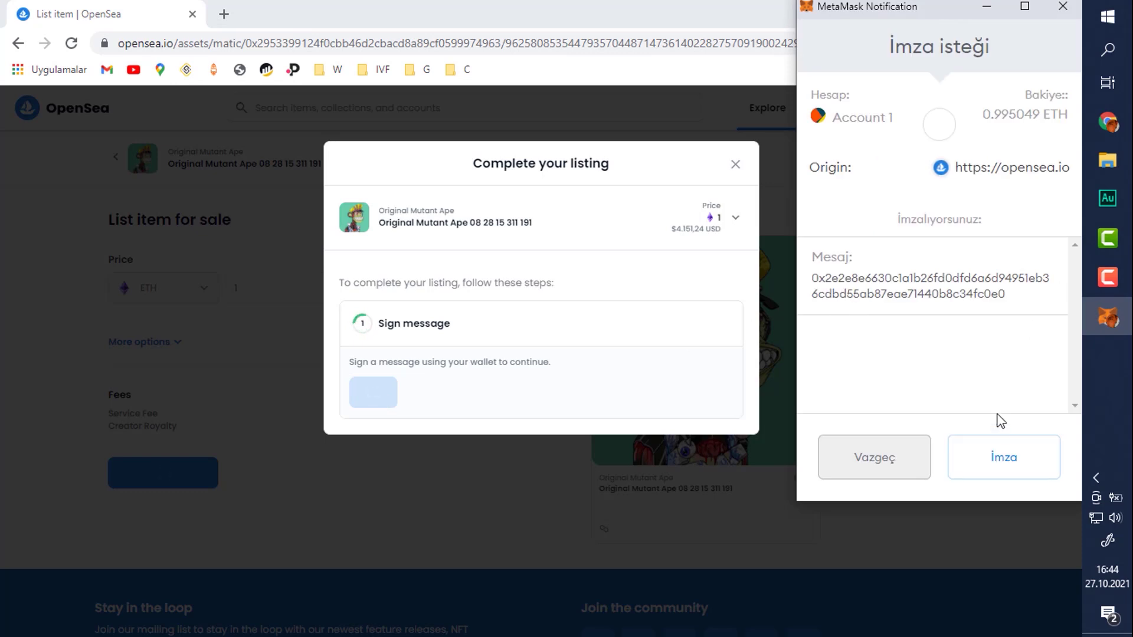
left_click(1001, 467)
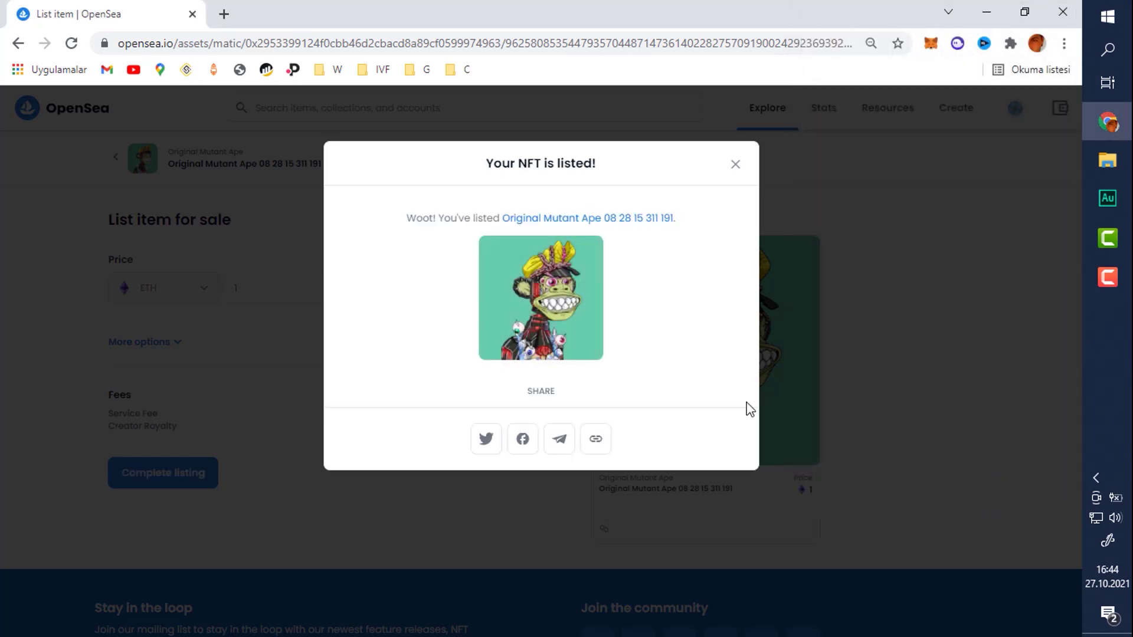
left_click(735, 167)
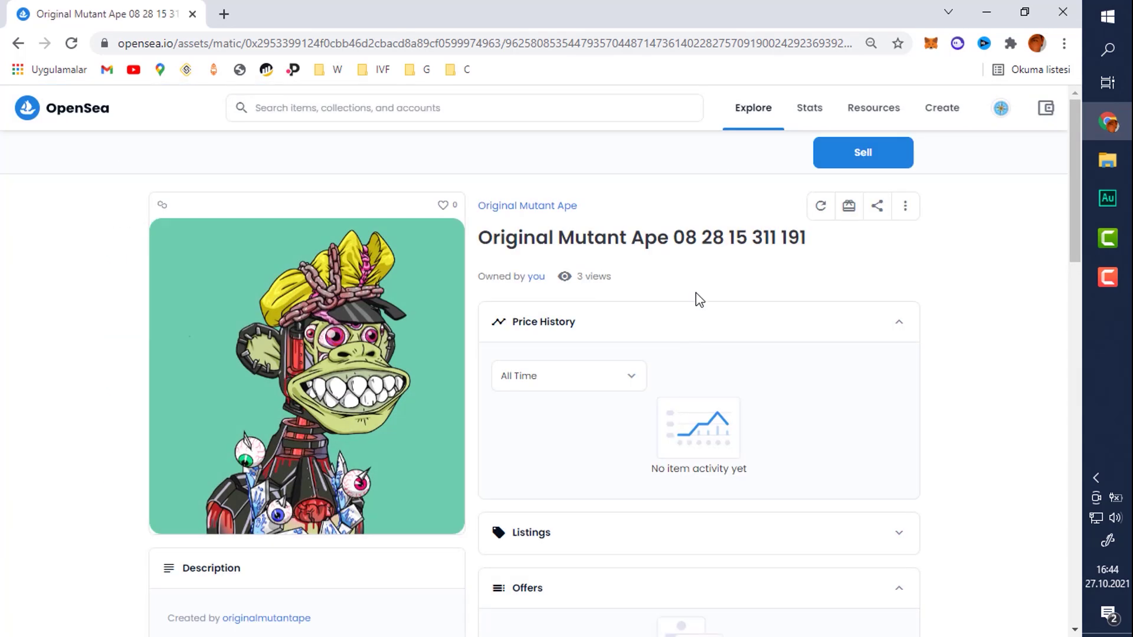
Examine the listed ape NFT's current price, Price History, Listings and Offers sections.
scroll(627, 379, "down", 3)
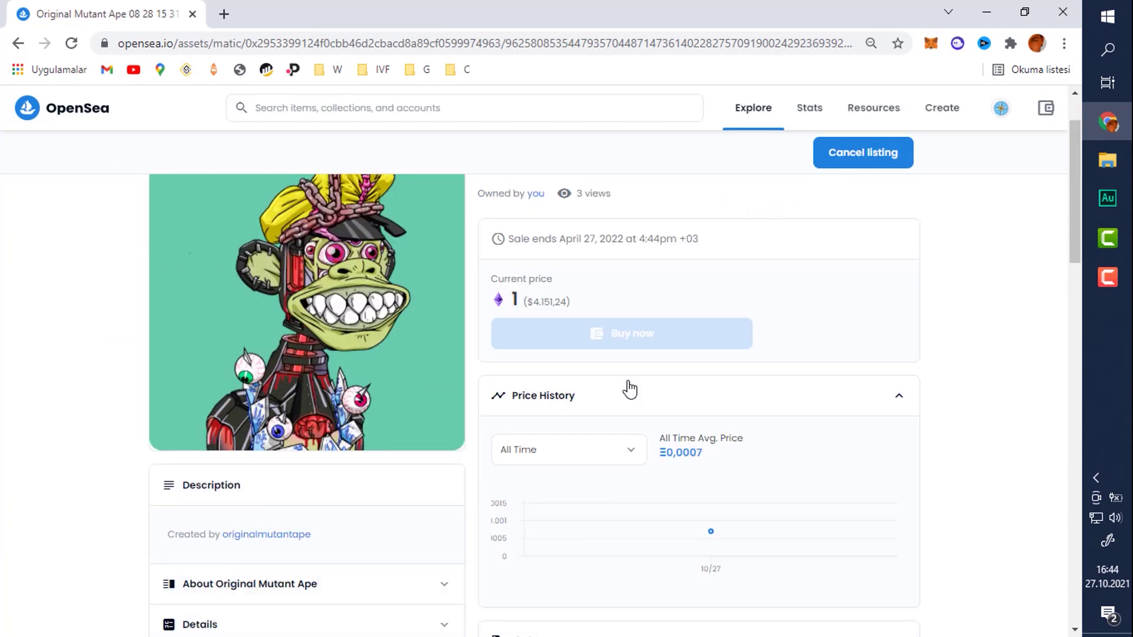
scroll(630, 390, "down", 1)
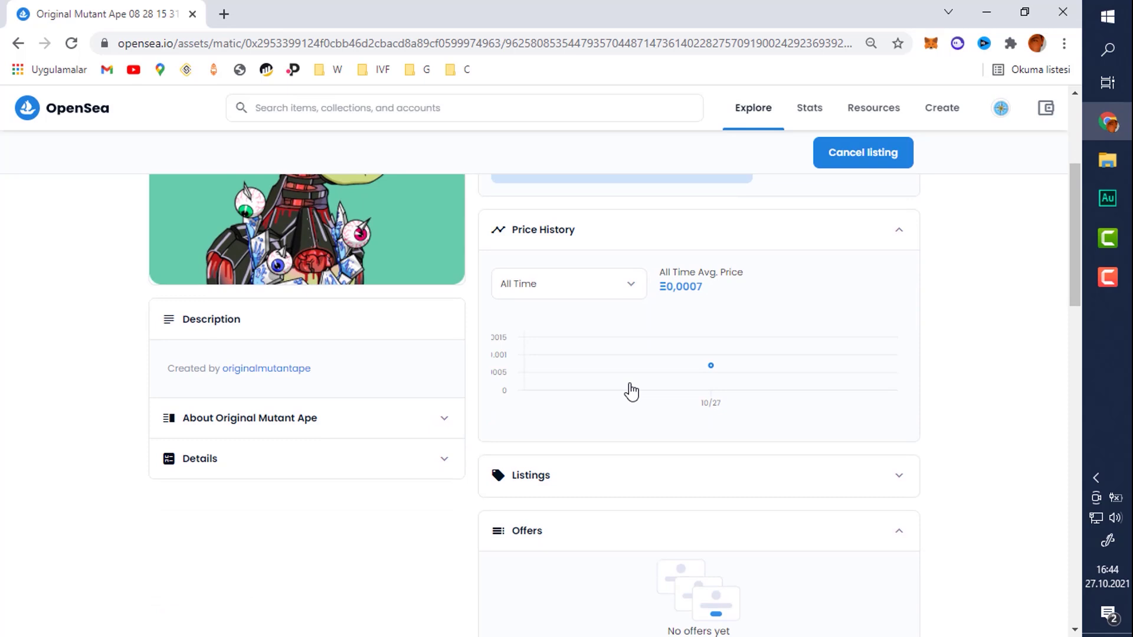
scroll(629, 387, "down", 1)
scroll(630, 389, "up", 4)
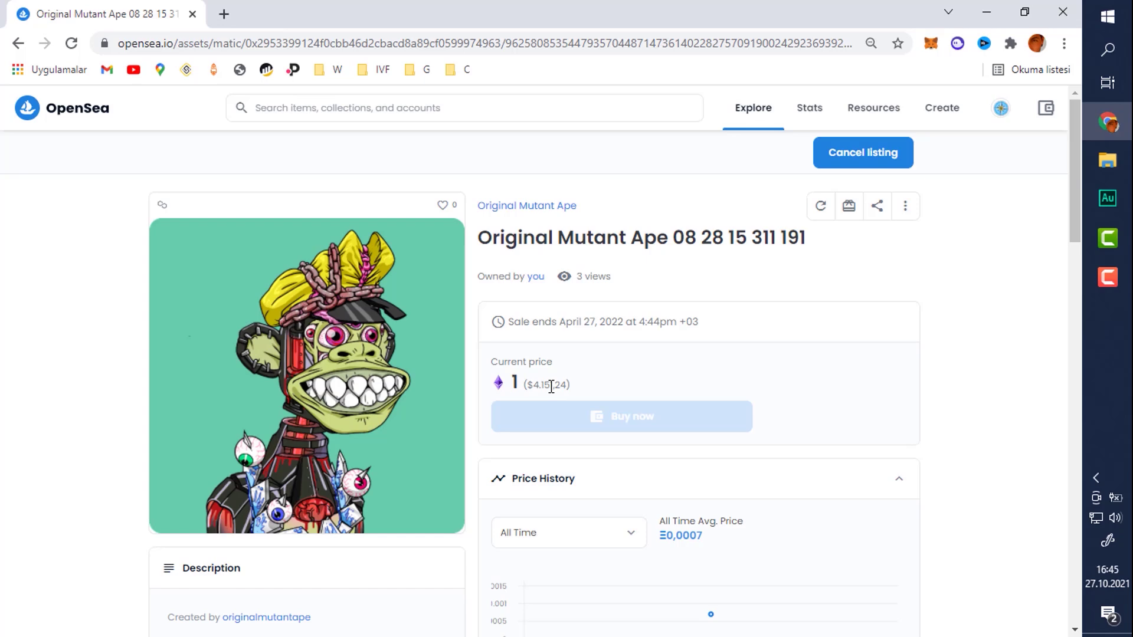
scroll(552, 389, "down", 4)
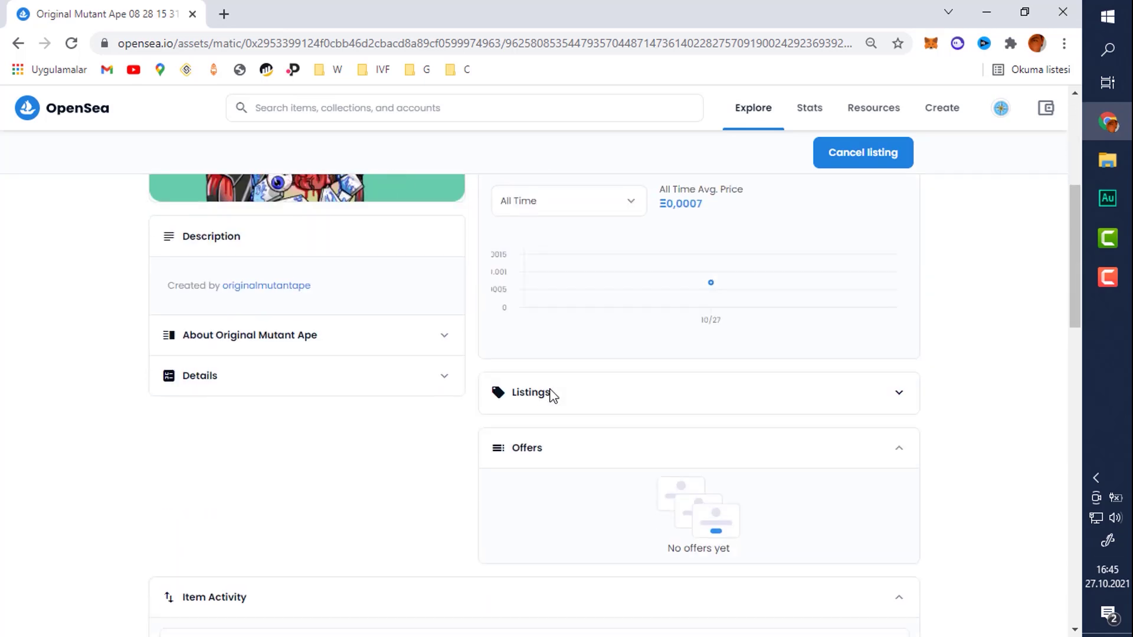
scroll(554, 398, "up", 1)
scroll(554, 396, "up", 4)
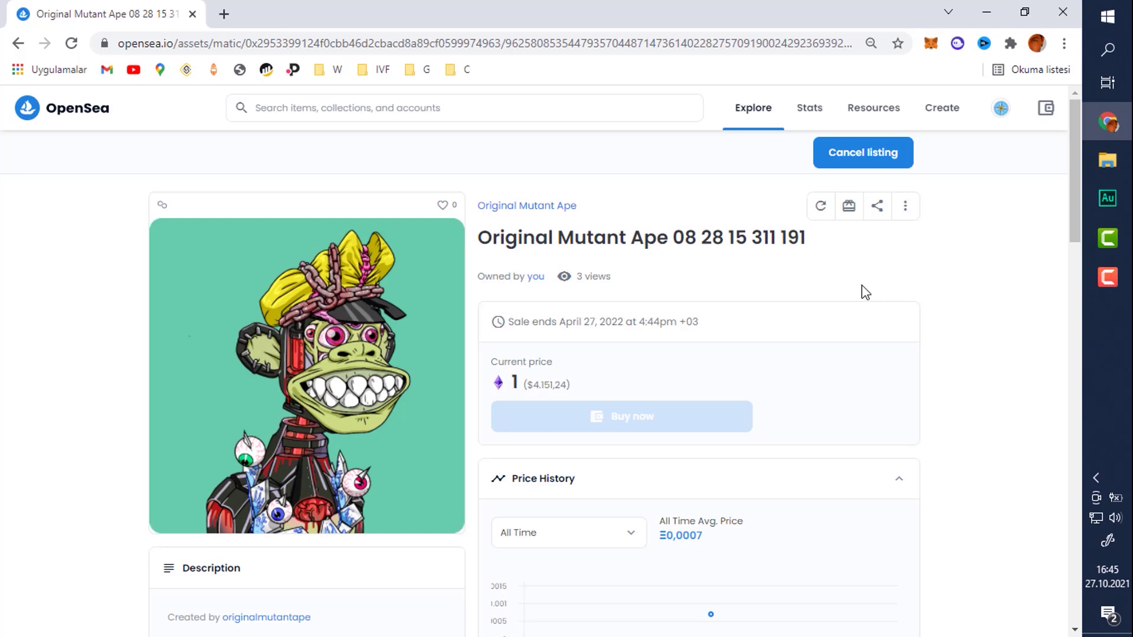
Open kripto.pusulafinans.com in a new browser tab, look through its presale and airdrop list, and return to the OpenSea page.
left_click(223, 16)
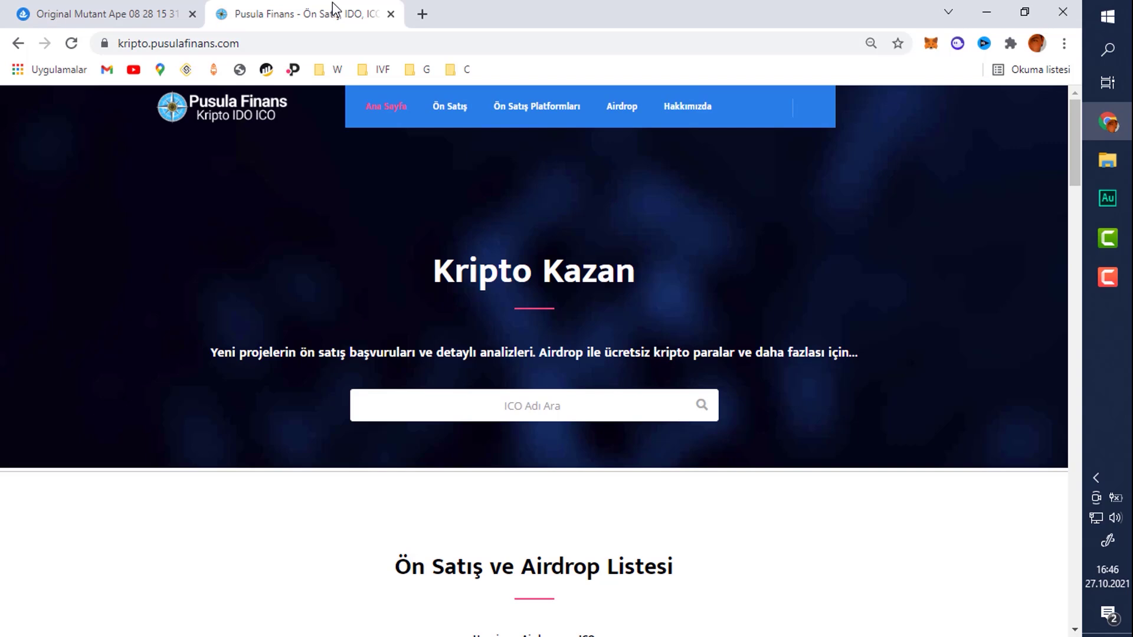
scroll(271, 203, "down", 5)
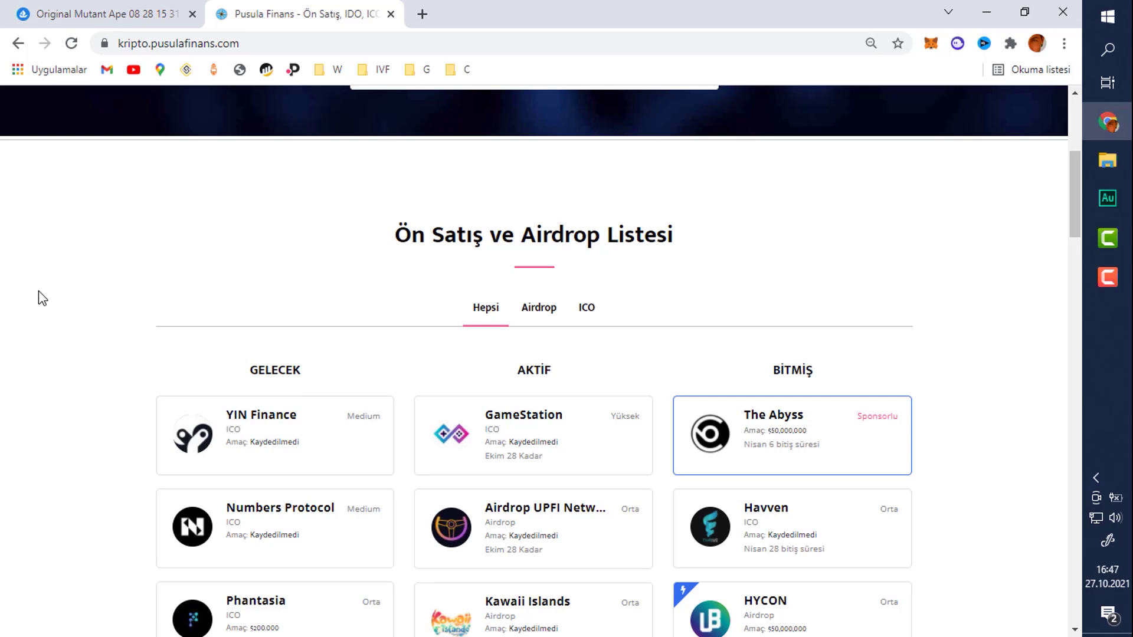
scroll(40, 298, "down", 3)
scroll(41, 298, "up", 10)
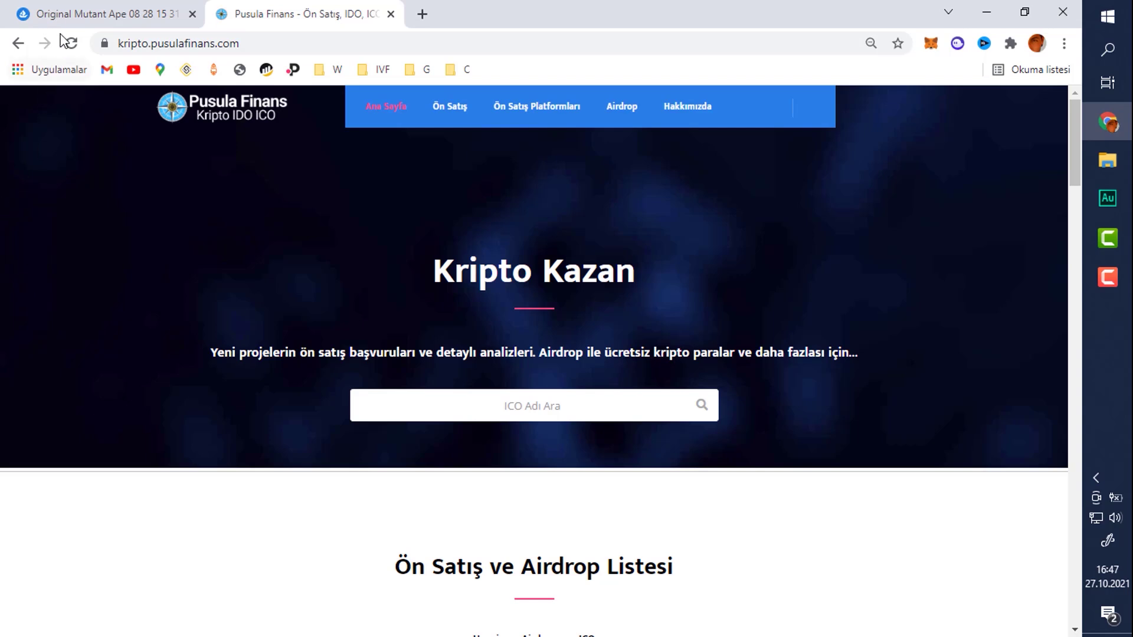
left_click(91, 16)
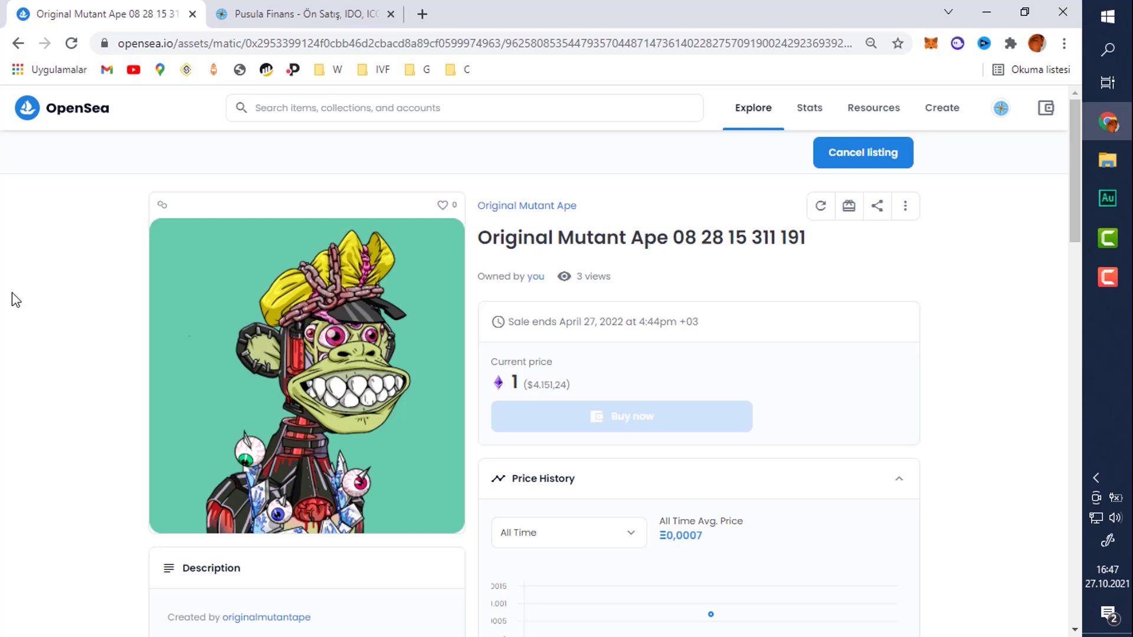
Start creating a new item, approve the MetaMask signature request, and upload tvitter logo1.png as the item's image.
left_click(944, 118)
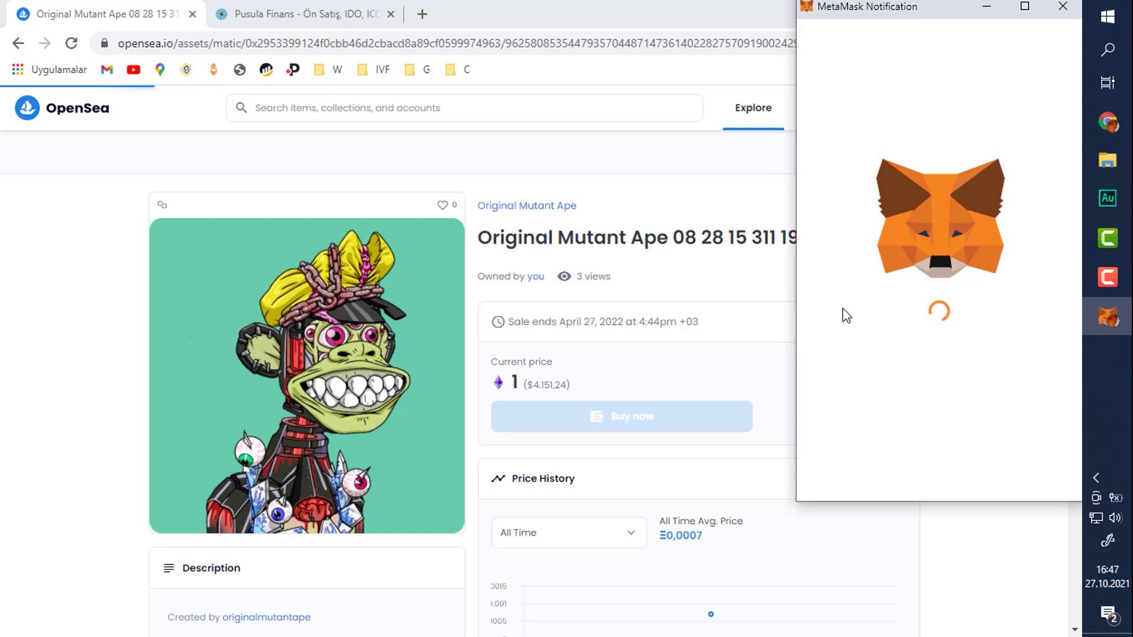
left_click(985, 468)
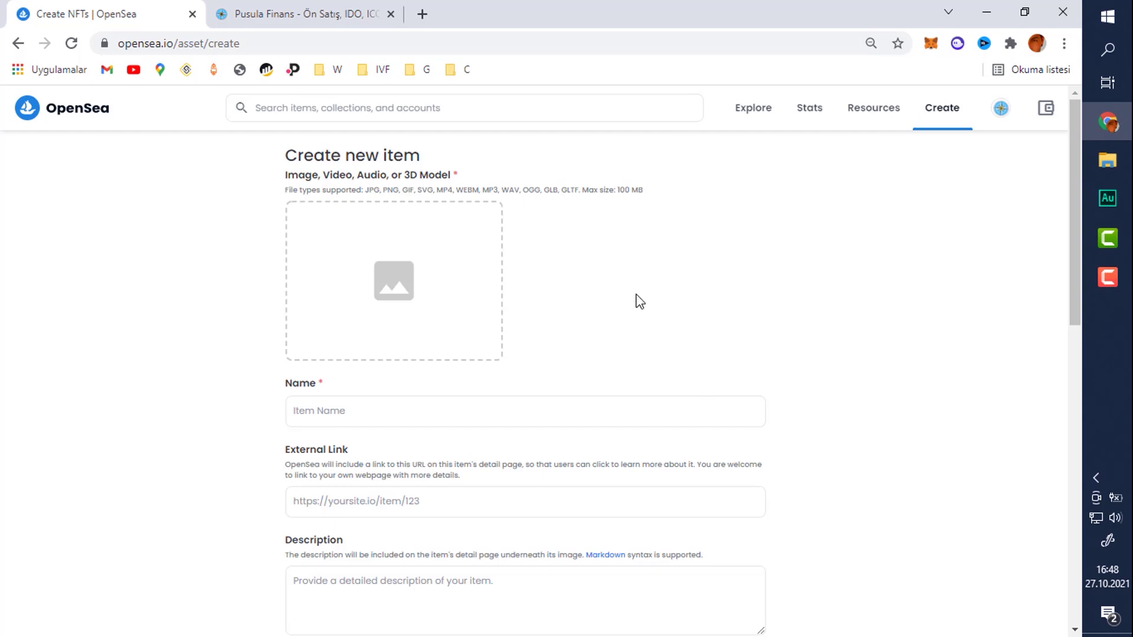
left_click(424, 276)
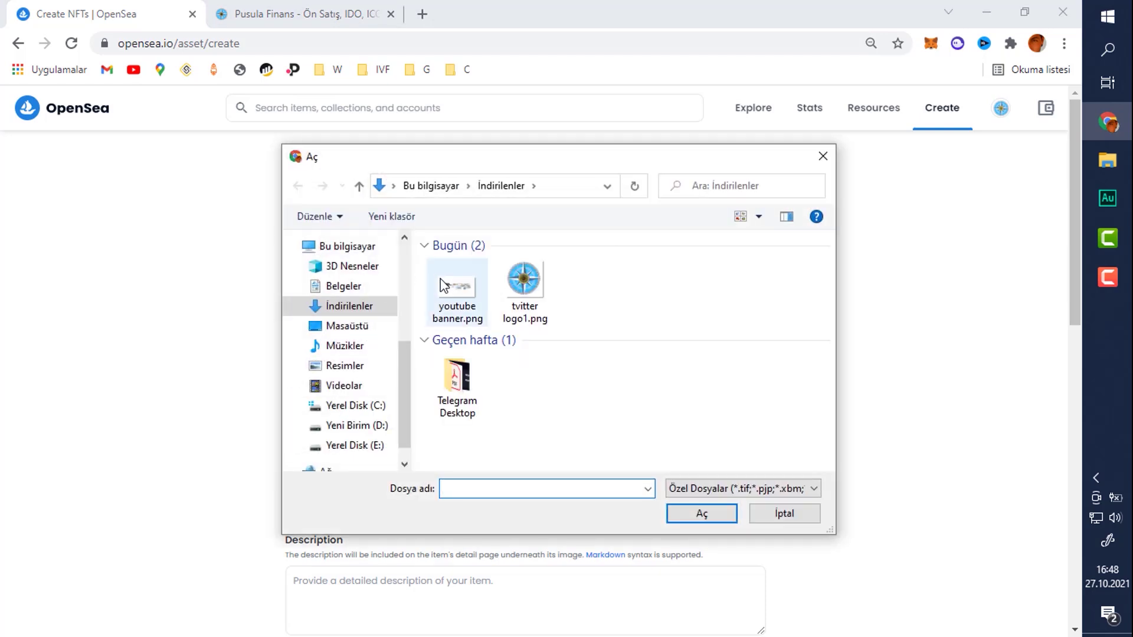
left_click(518, 292)
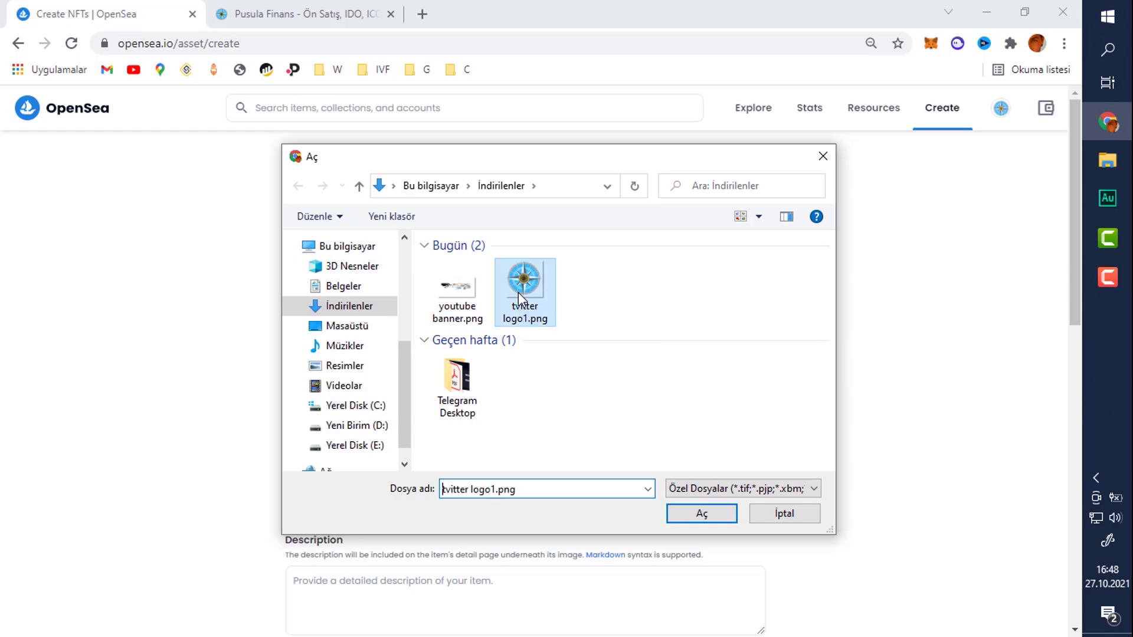
left_click(703, 514)
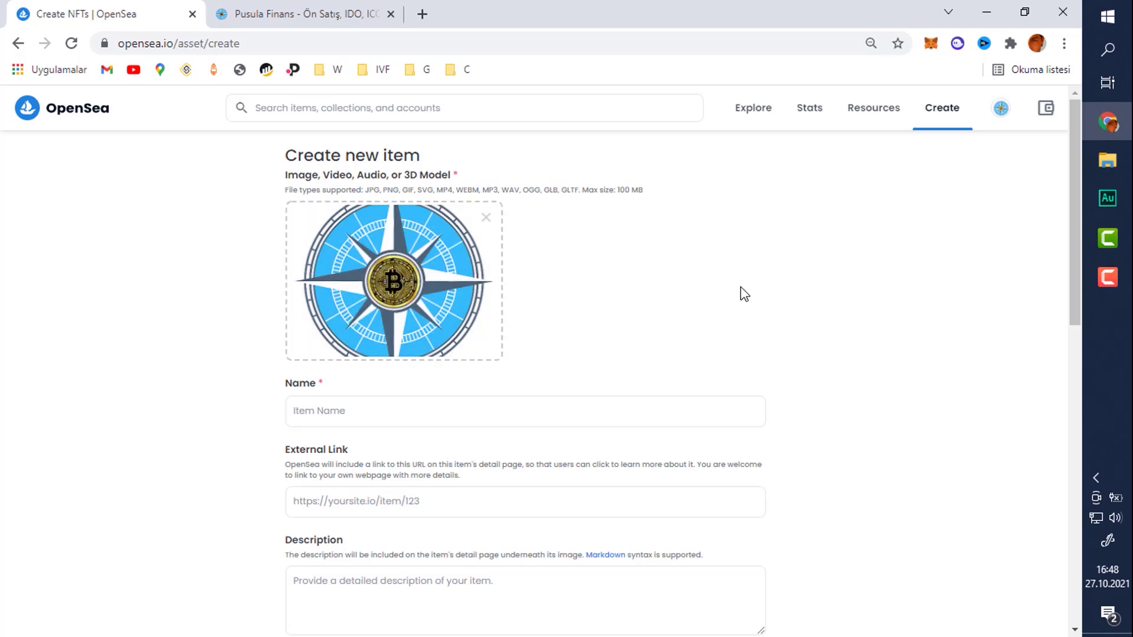
Name the new item Pusula Finans.
left_click(369, 402)
type("Pusu")
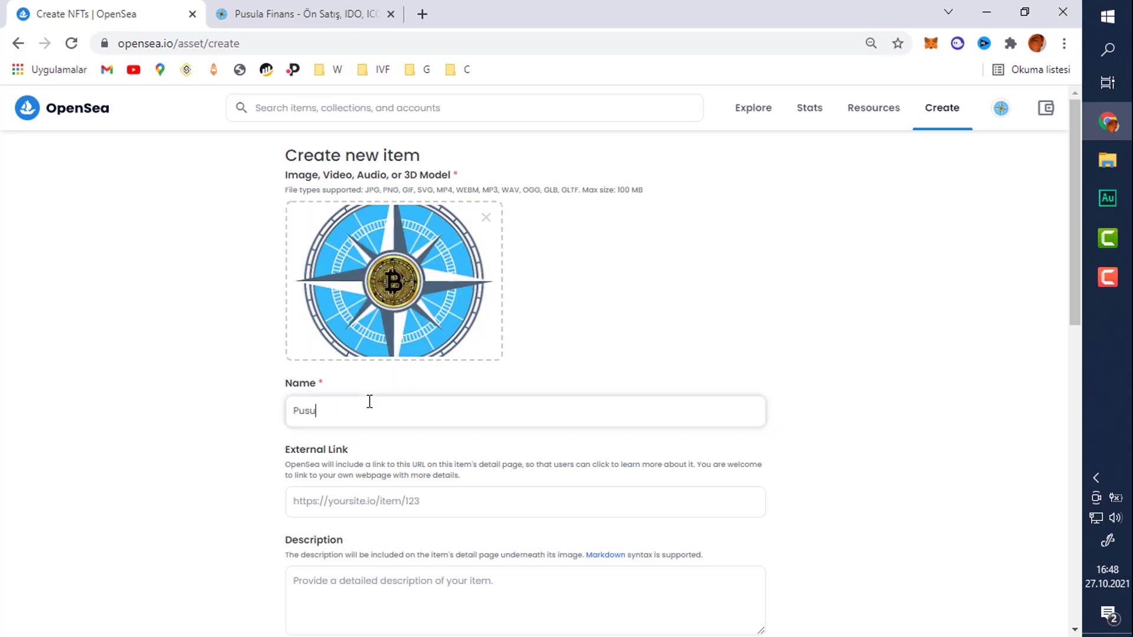
type("la Finans")
Copy the Pusula Finans website's address from its browser tab into the item's External Link.
left_click(349, 498)
left_click(354, 14)
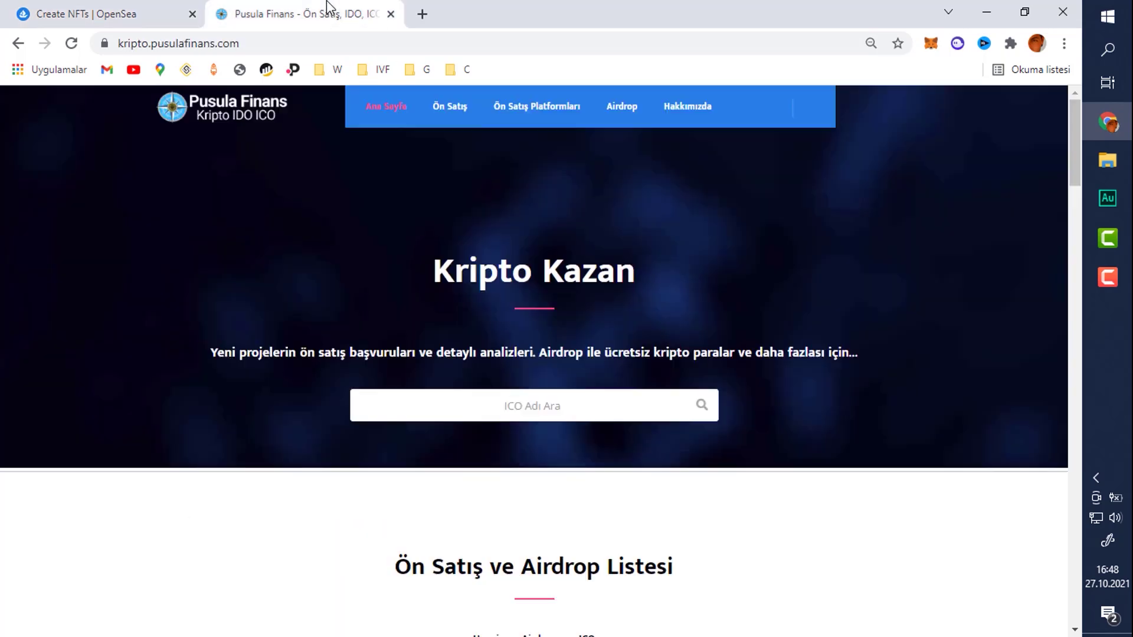
left_click(332, 39)
key("ctrl+c")
left_click(142, 8)
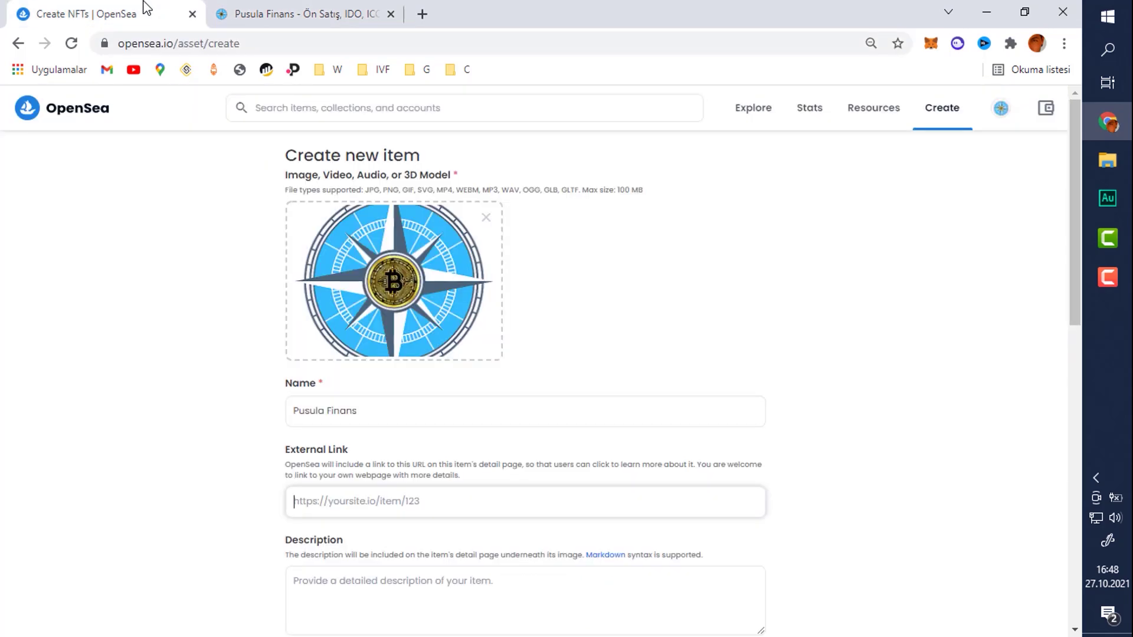
key("ctrl+v")
Enter Pusula Finans as the item's description.
scroll(547, 418, "down", 4)
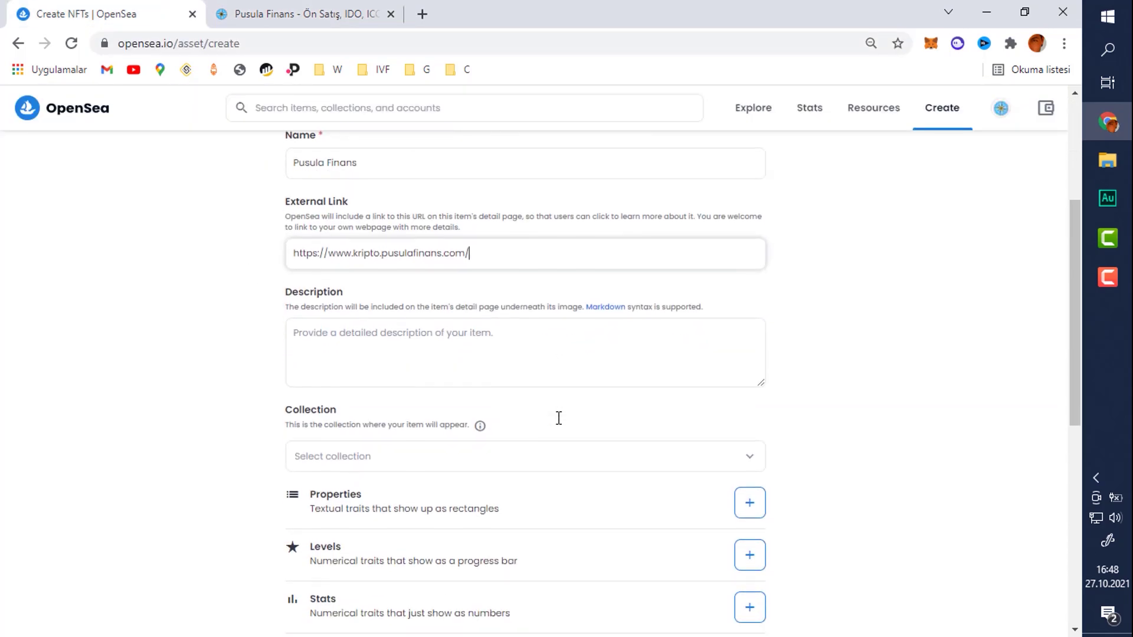
left_click(500, 368)
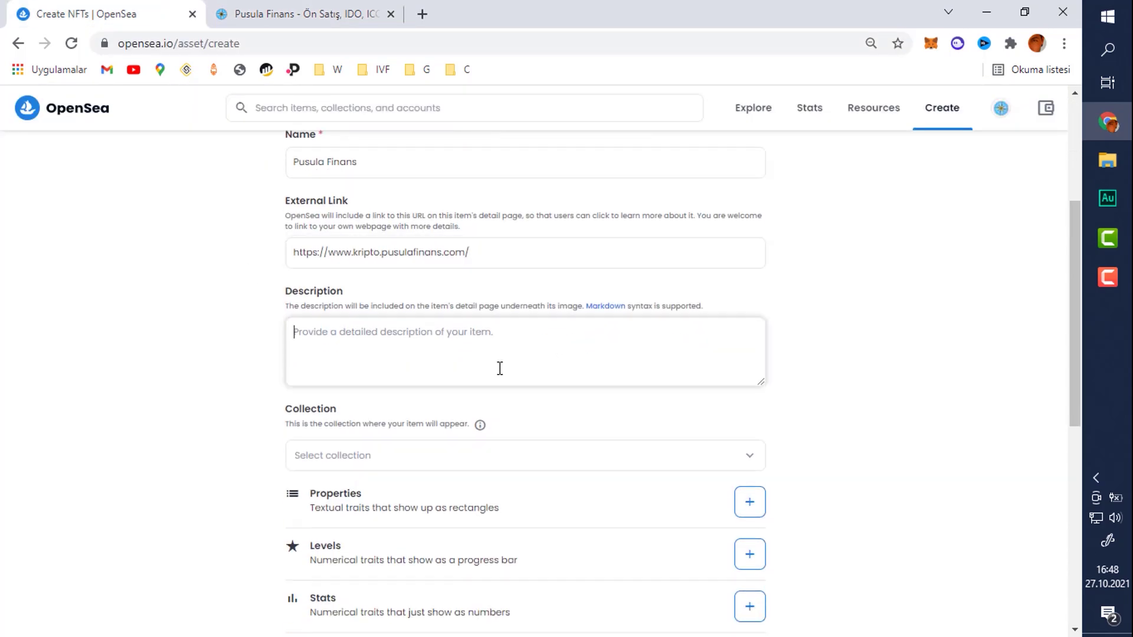
type("Pusula Finans")
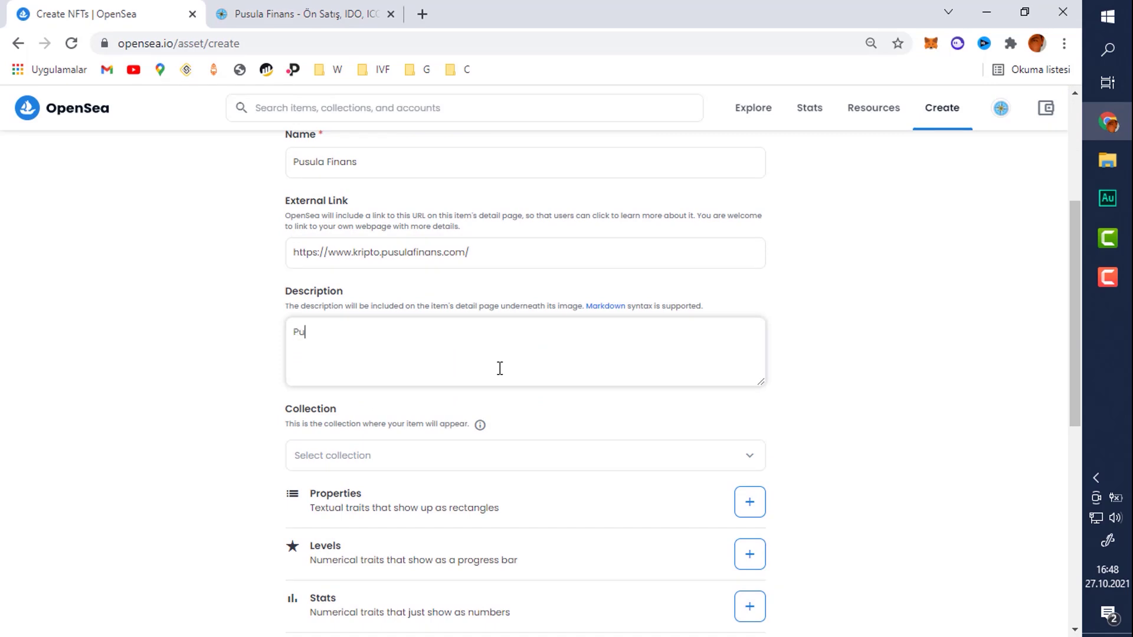
Set the new item's blockchain to Polygon.
scroll(397, 466, "down", 4)
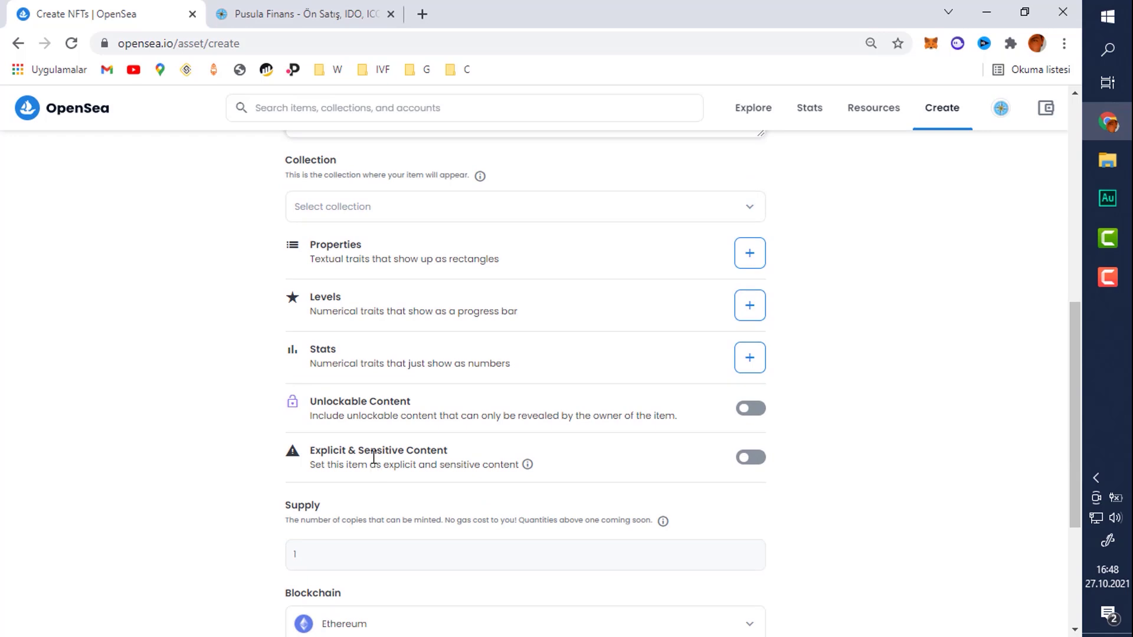
scroll(373, 458, "down", 1)
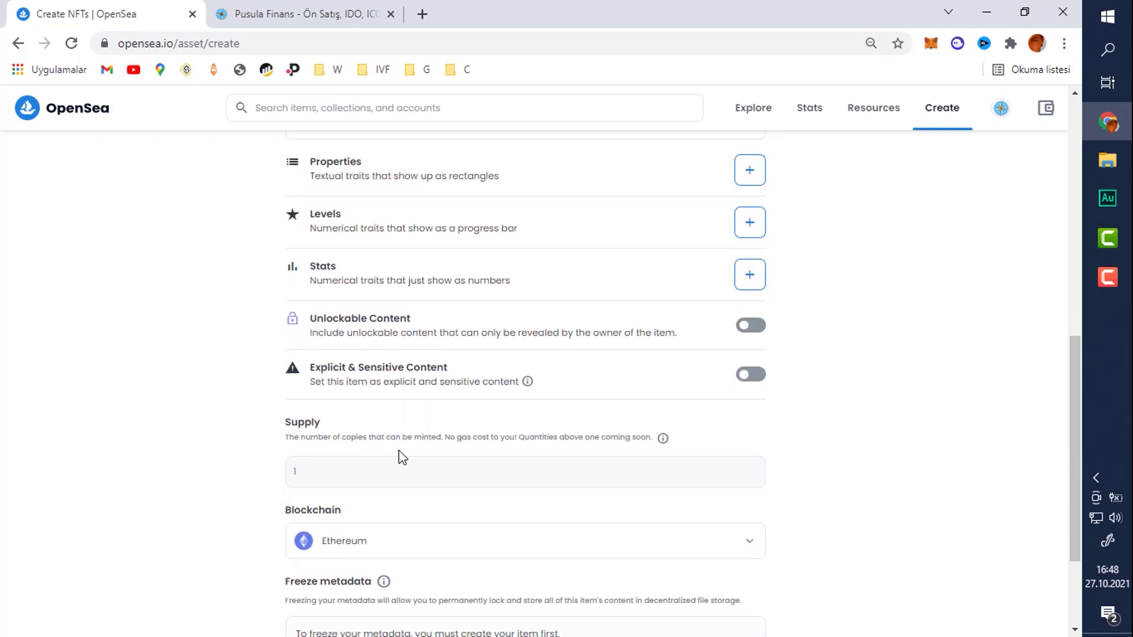
scroll(400, 457, "down", 3)
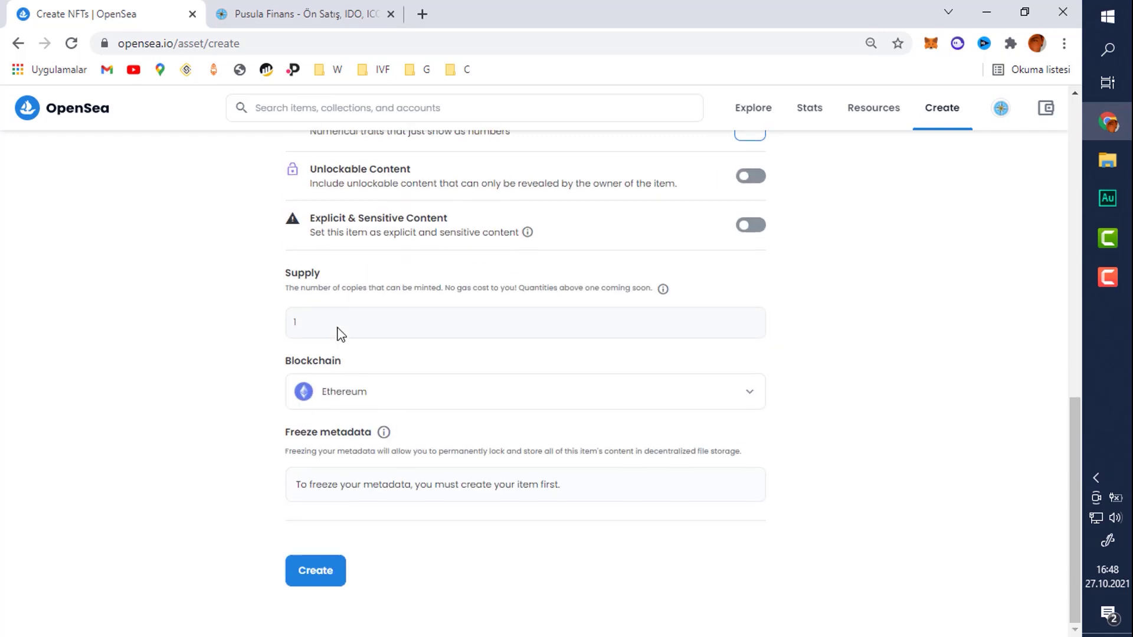
left_click(387, 404)
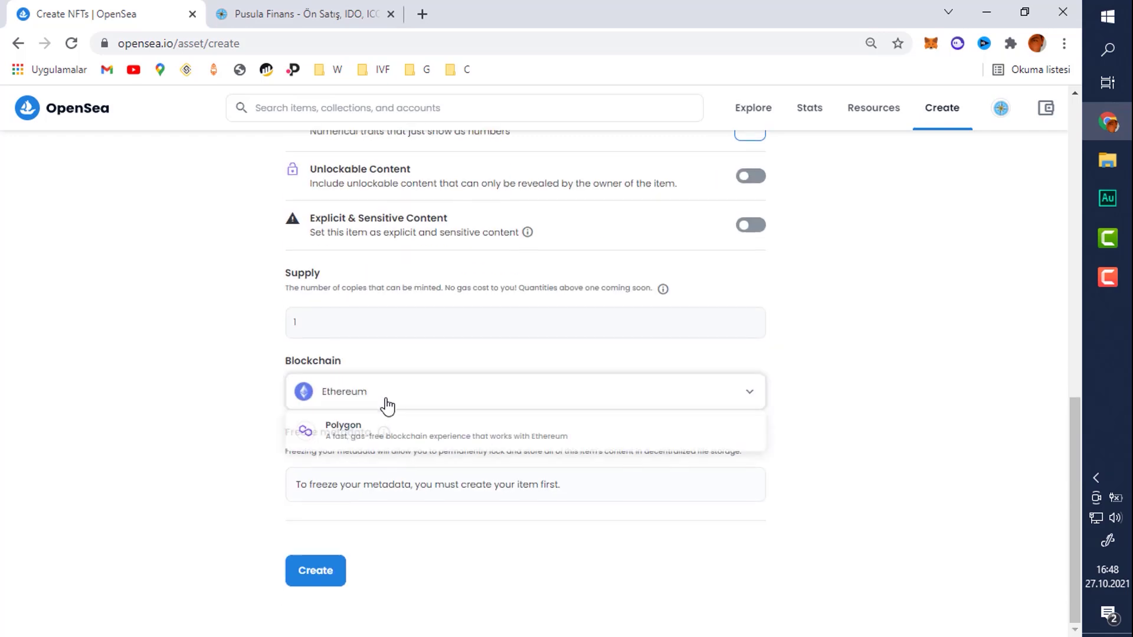
left_click(369, 436)
Check the item's supply, create the Pusula Finans item on Polygon, and dismiss the creation notice.
left_click(354, 321)
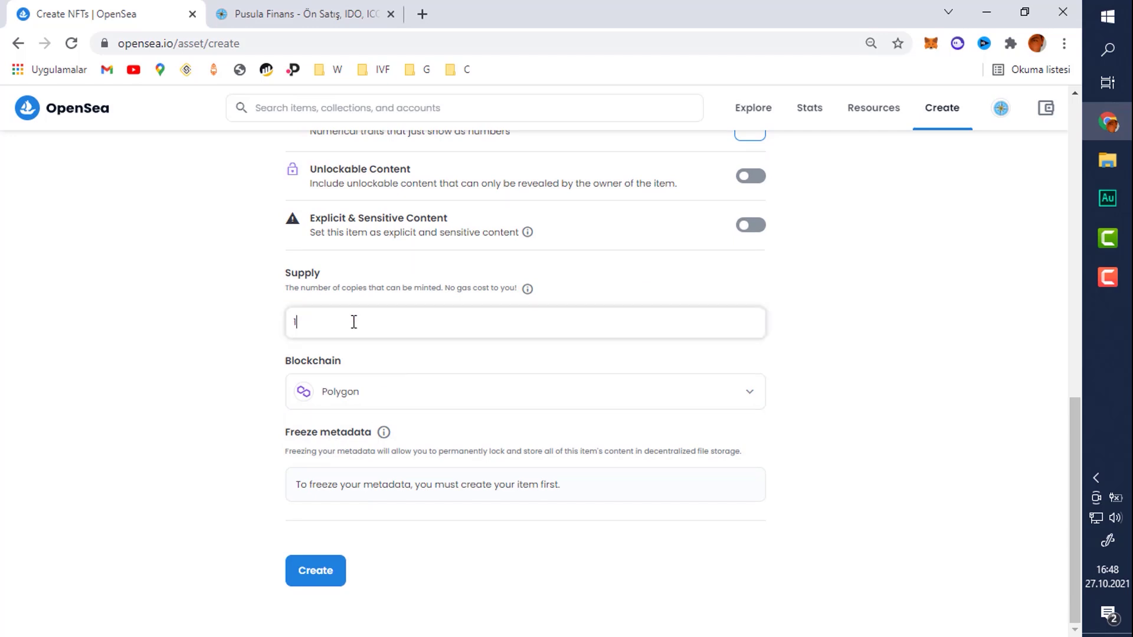
left_click(314, 573)
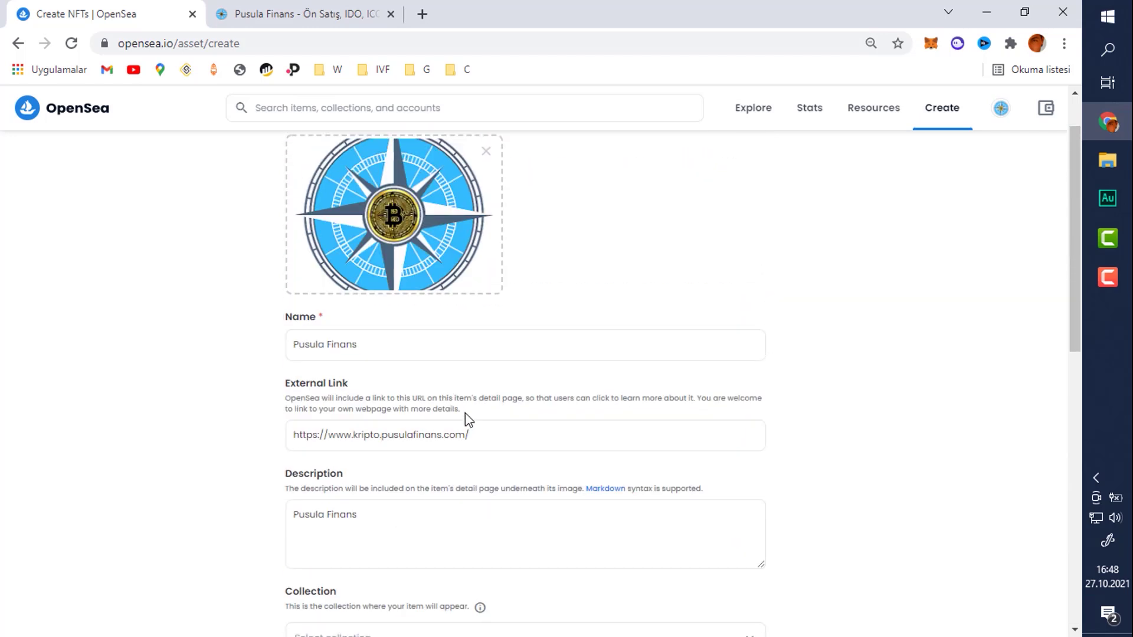
scroll(468, 421, "down", 3)
scroll(468, 420, "down", 4)
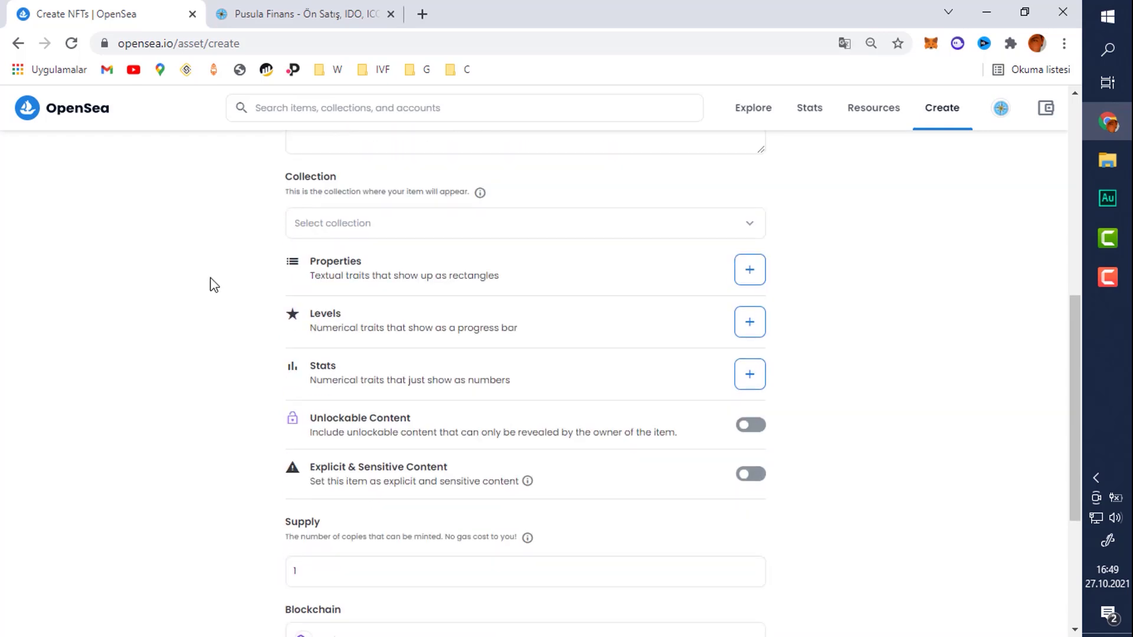
scroll(210, 283, "down", 4)
left_click(319, 321)
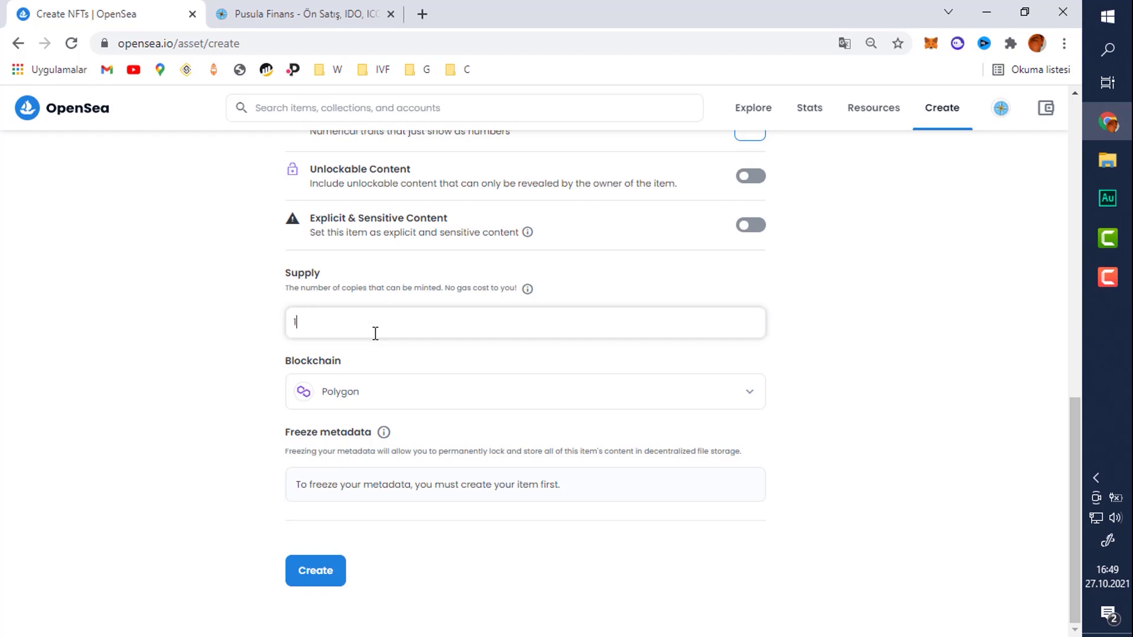
type("0")
left_click(307, 571)
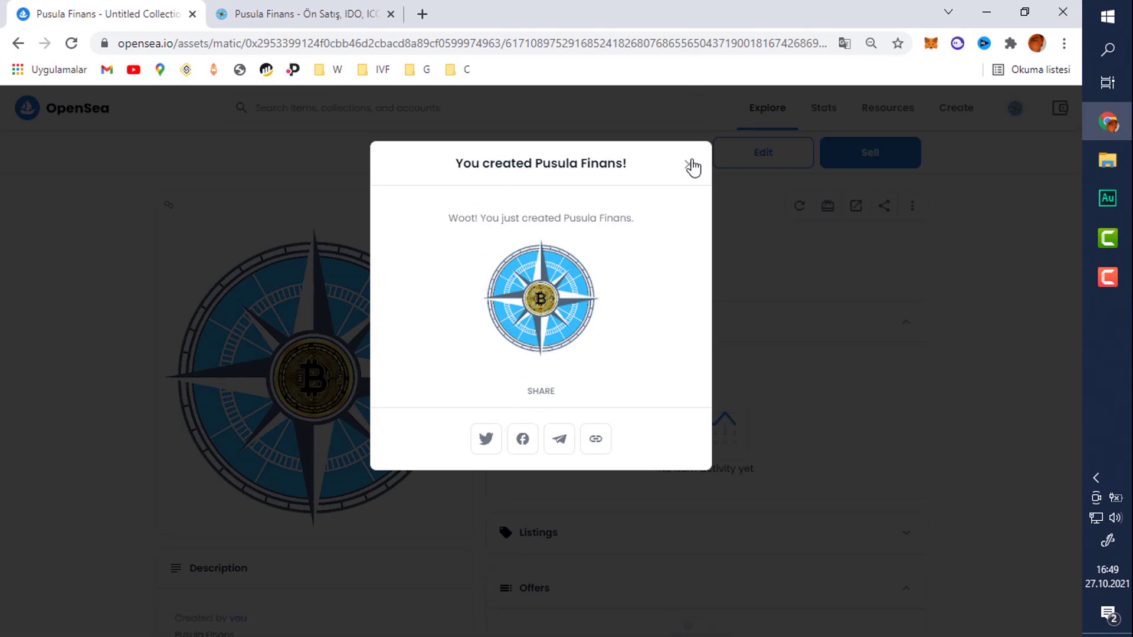
left_click(688, 170)
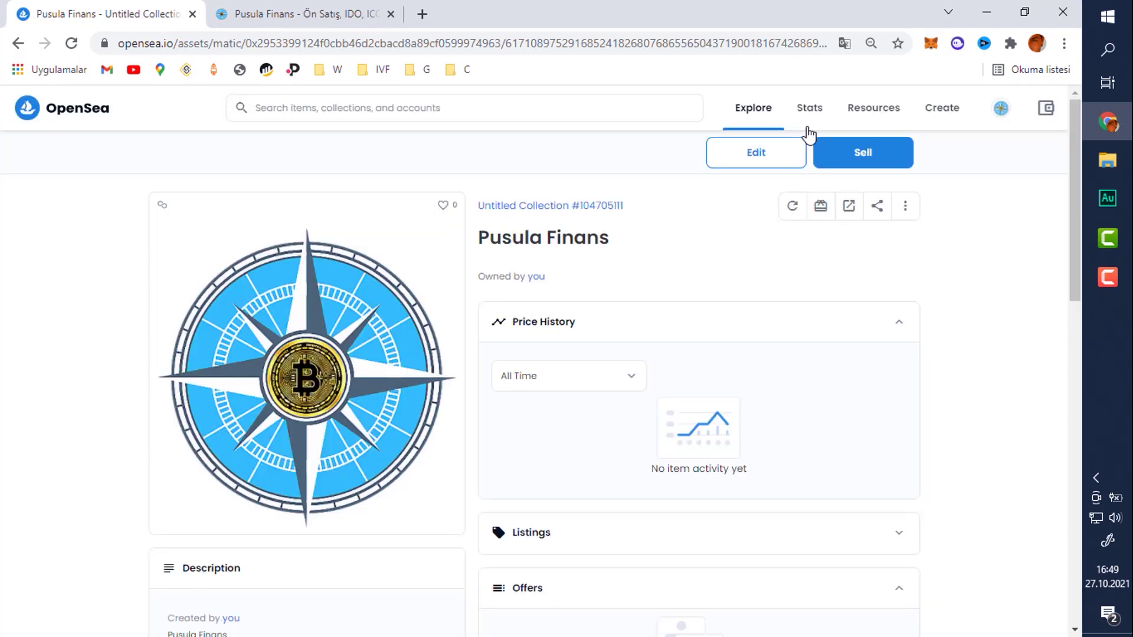
Start a sale listing for the created Pusula Finans item and set its price to 1 ETH.
scroll(587, 263, "down", 3)
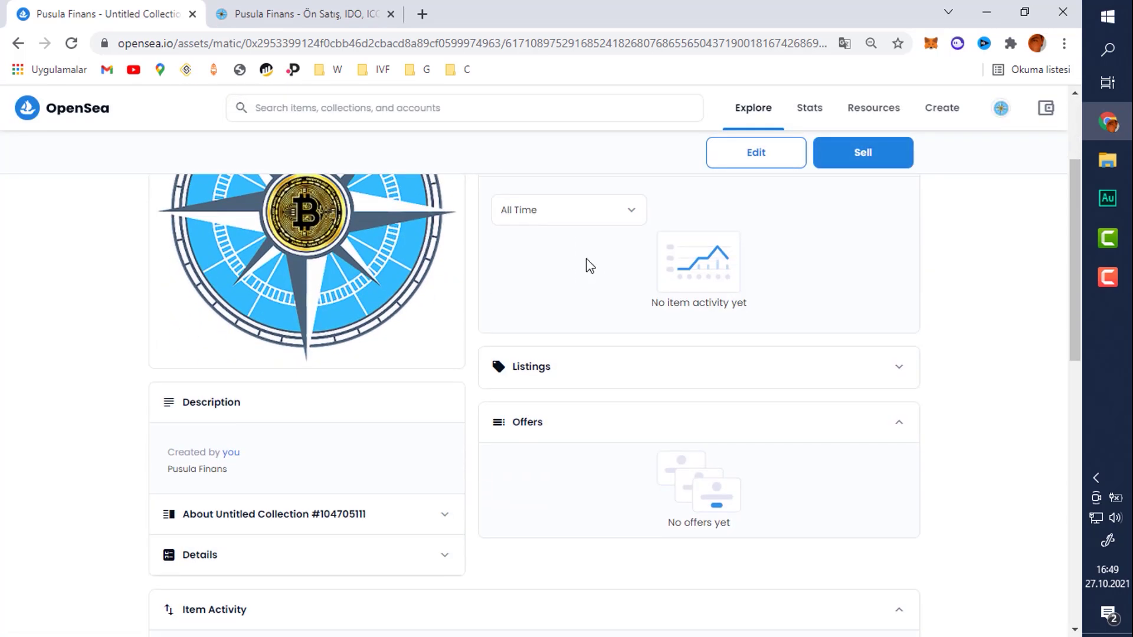
scroll(589, 266, "down", 6)
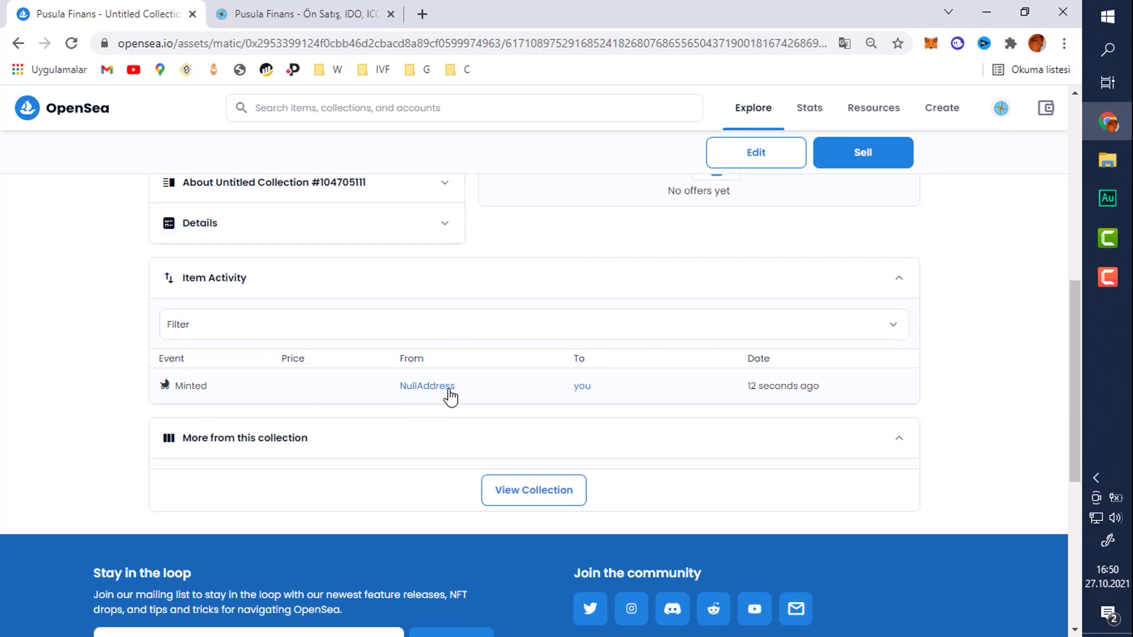
scroll(807, 395, "up", 8)
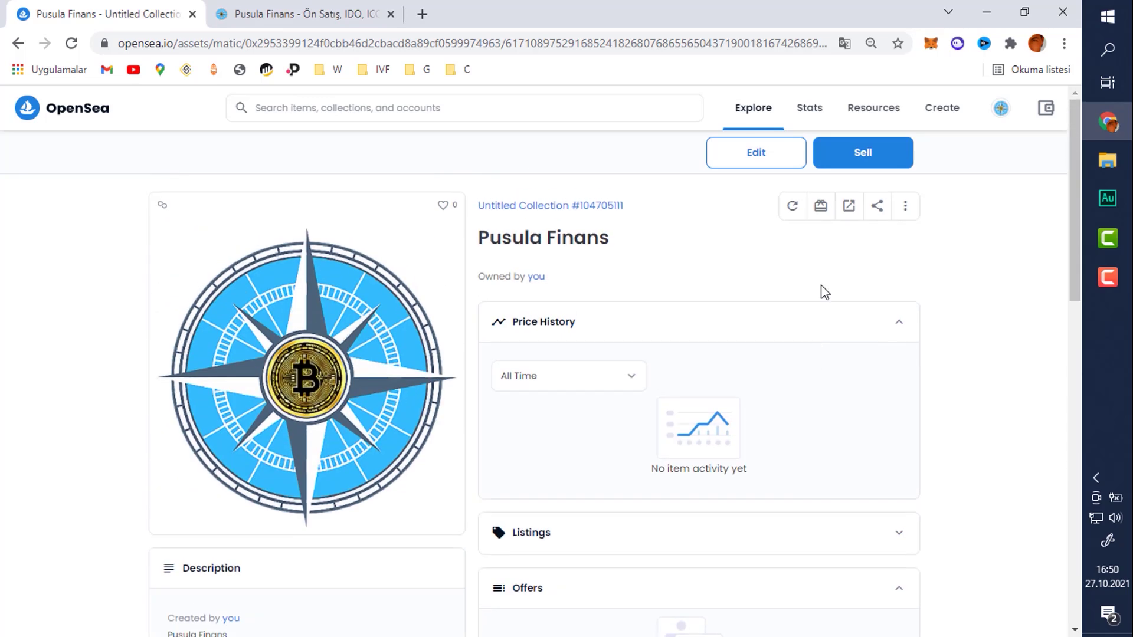
left_click(839, 171)
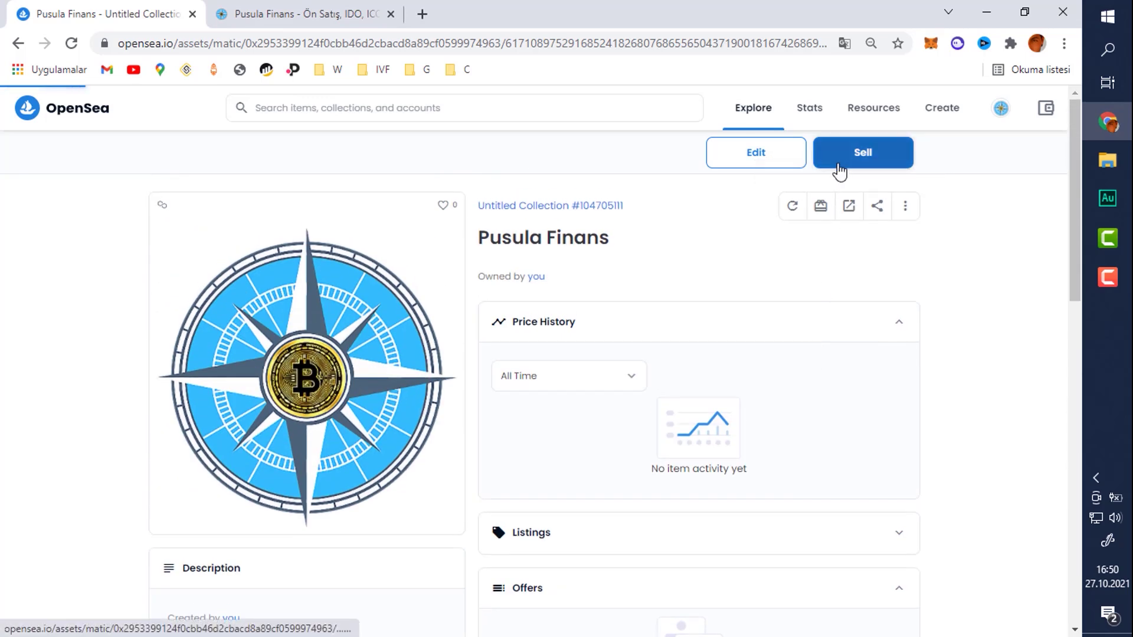
left_click(332, 286)
key("BackSpace")
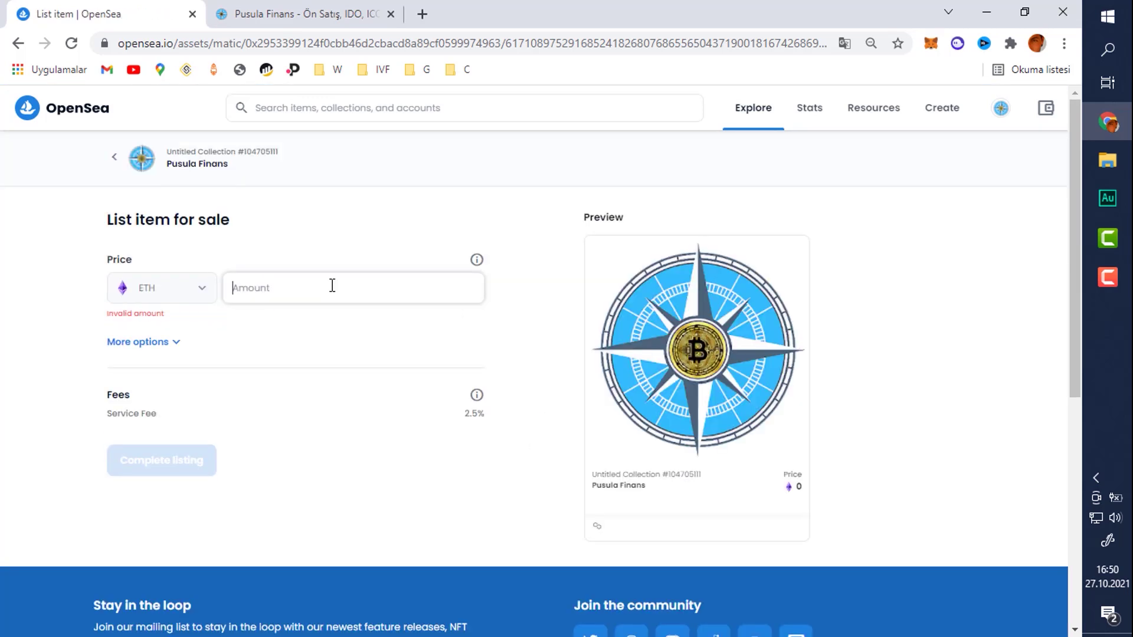
type("1")
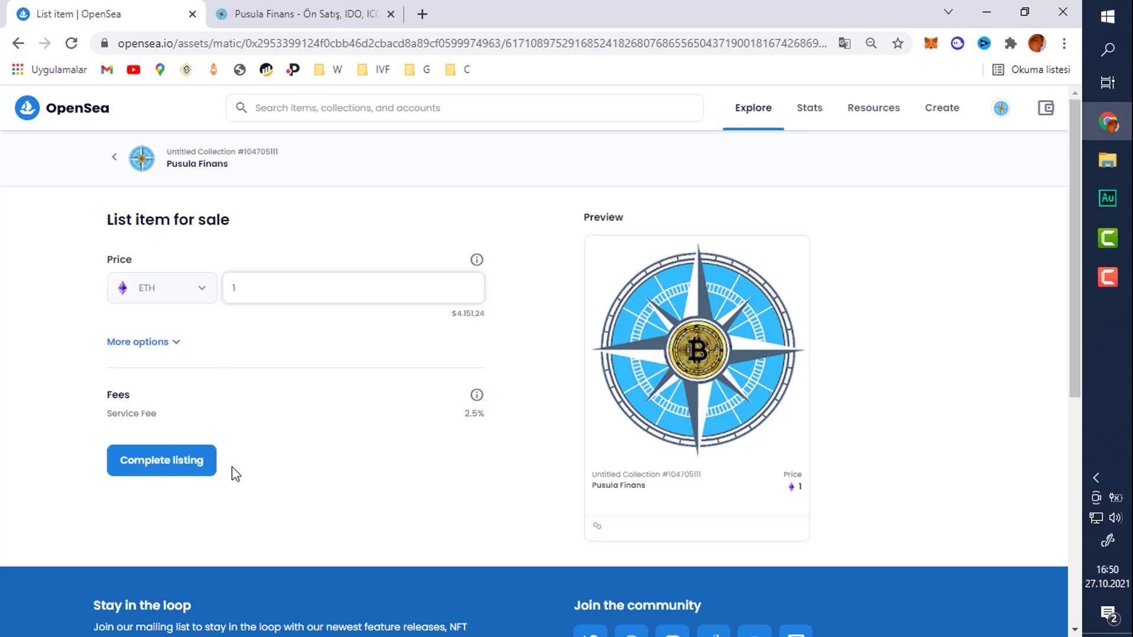
Complete the Pusula Finans listing by signing the MetaMask signature request, and dismiss the listing notice.
left_click(158, 478)
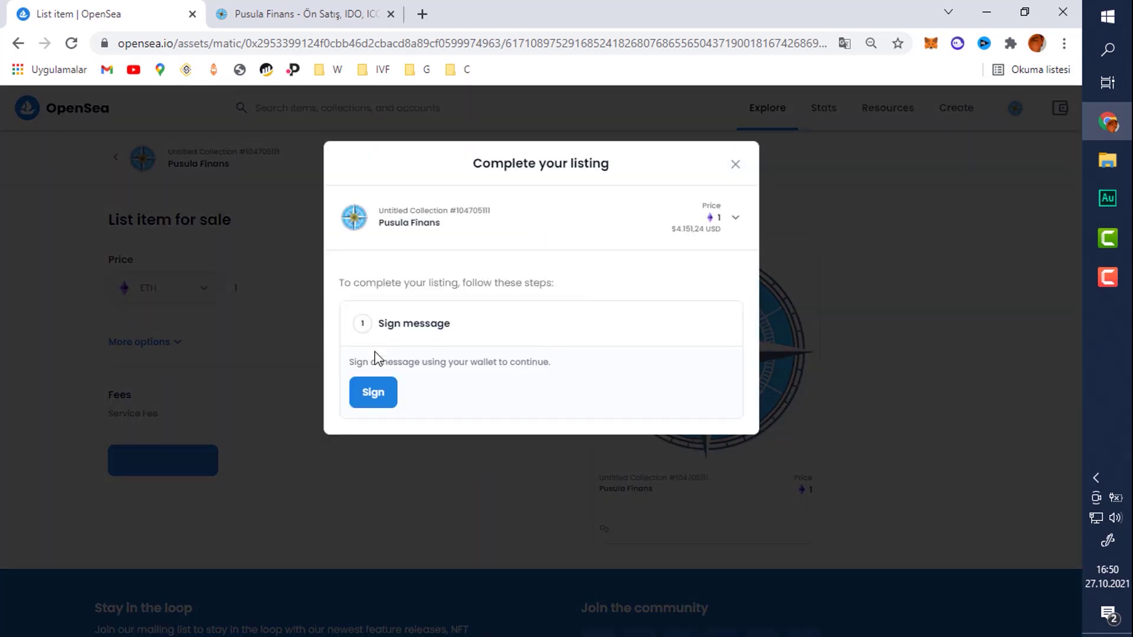
left_click(366, 397)
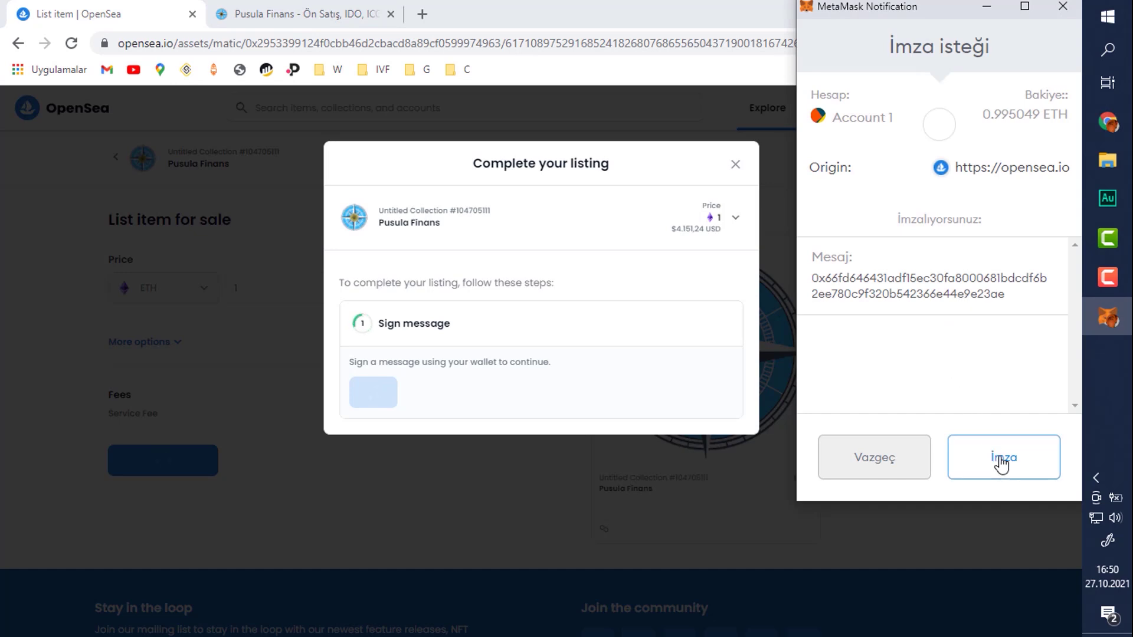
left_click(1001, 463)
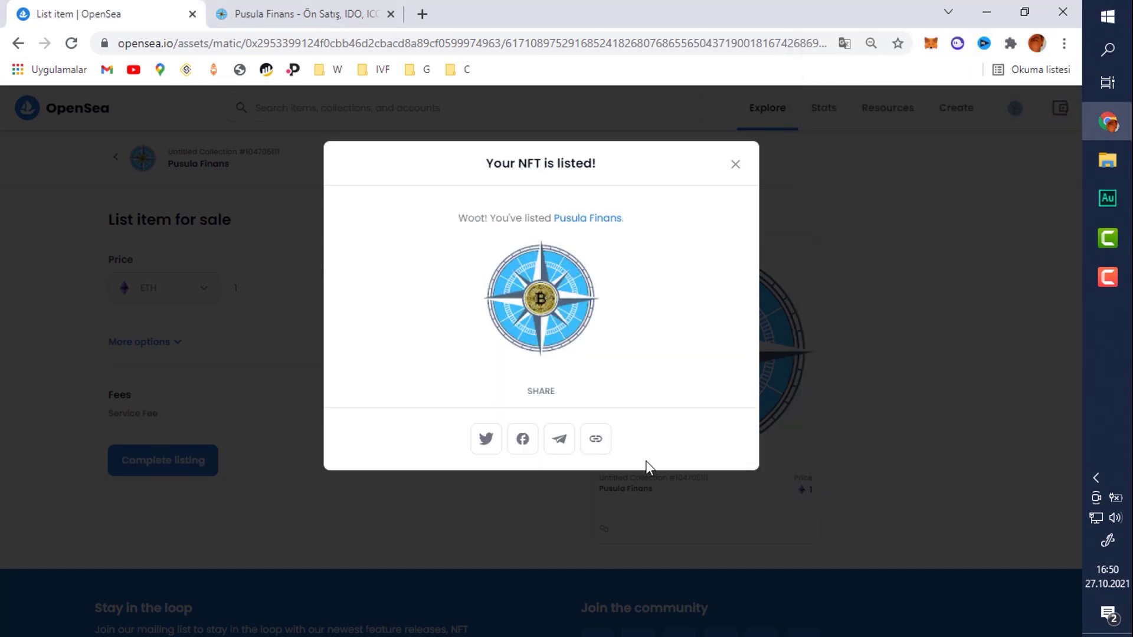
left_click(736, 165)
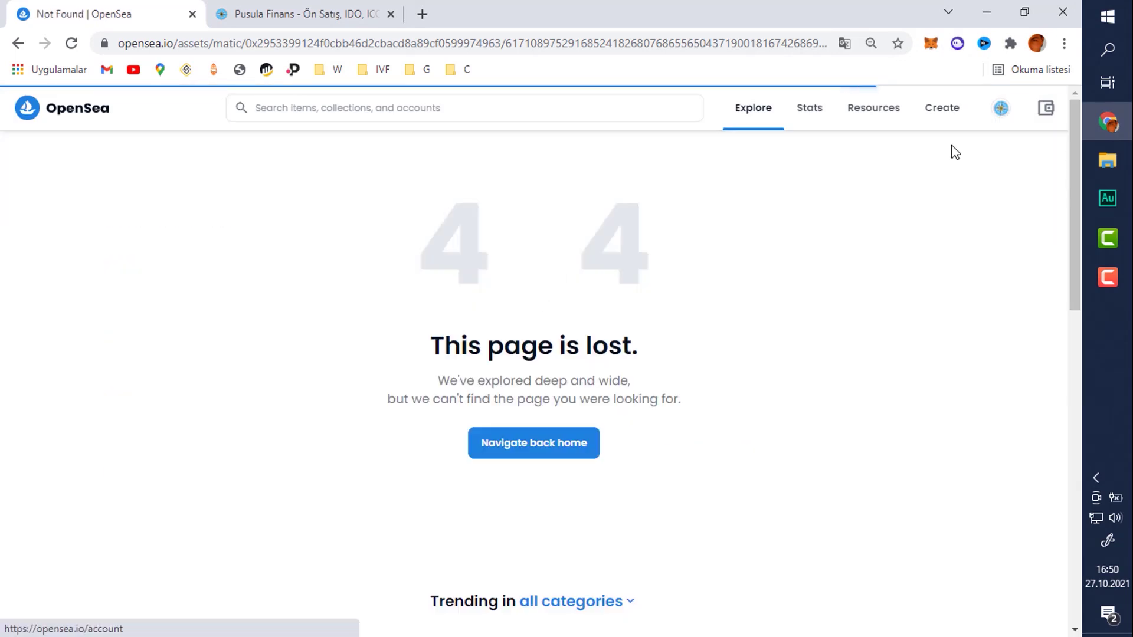
mouse_move(999, 121)
left_click(961, 150)
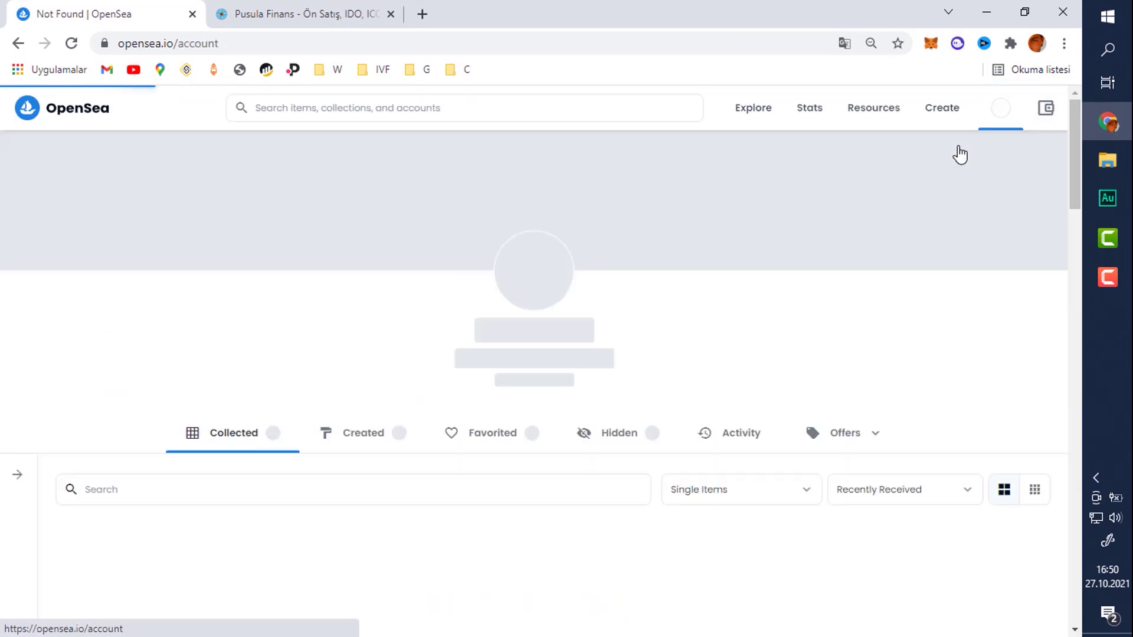
scroll(431, 352, "down", 5)
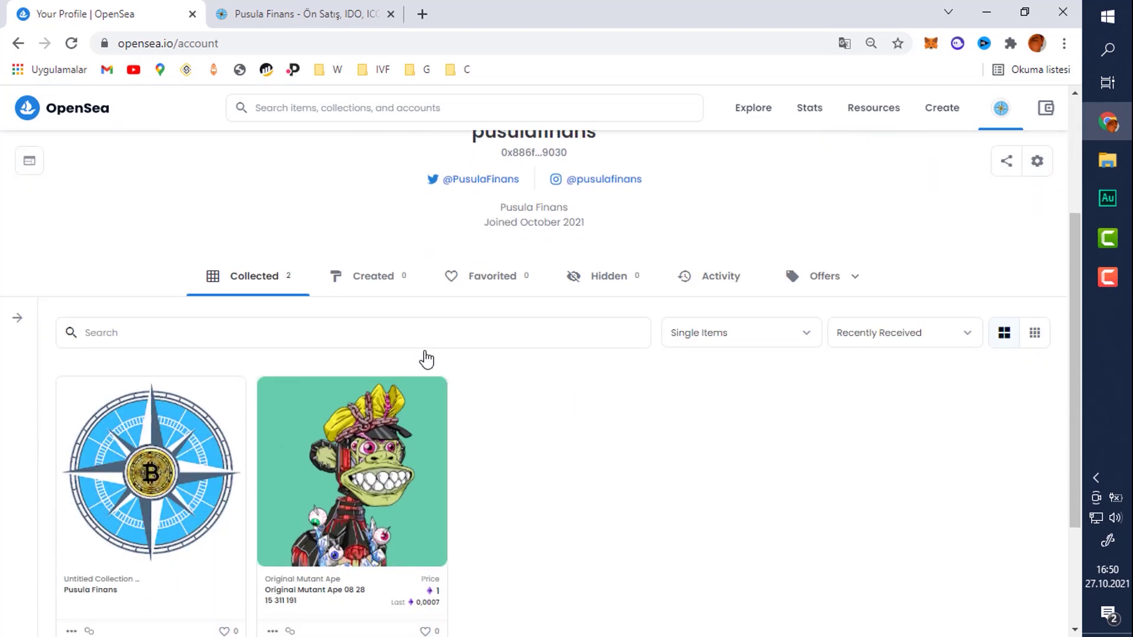
scroll(455, 370, "up", 4)
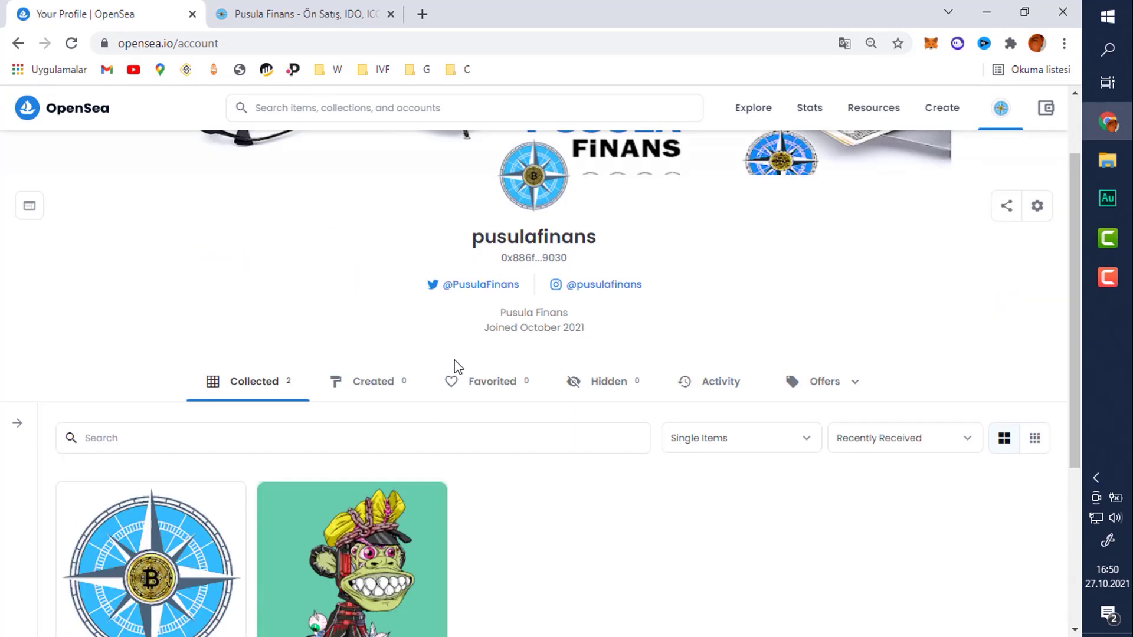
scroll(430, 334, "down", 5)
left_click(381, 374)
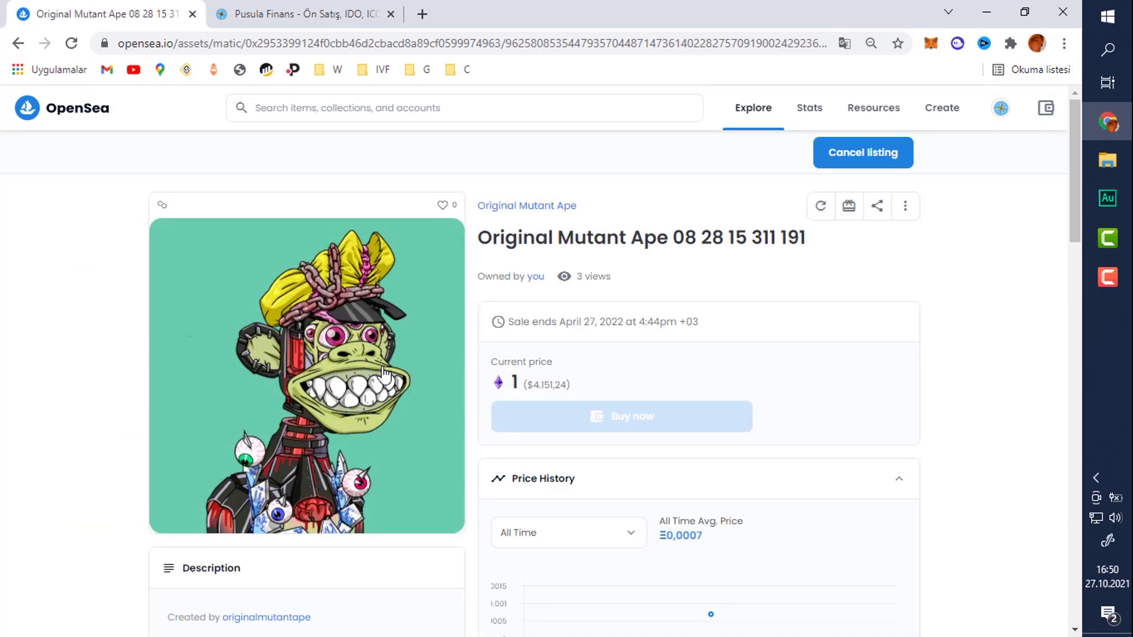
Return to the collected items, open the Pusula Finans item, and examine its current price, listing options and item activity.
left_click(19, 44)
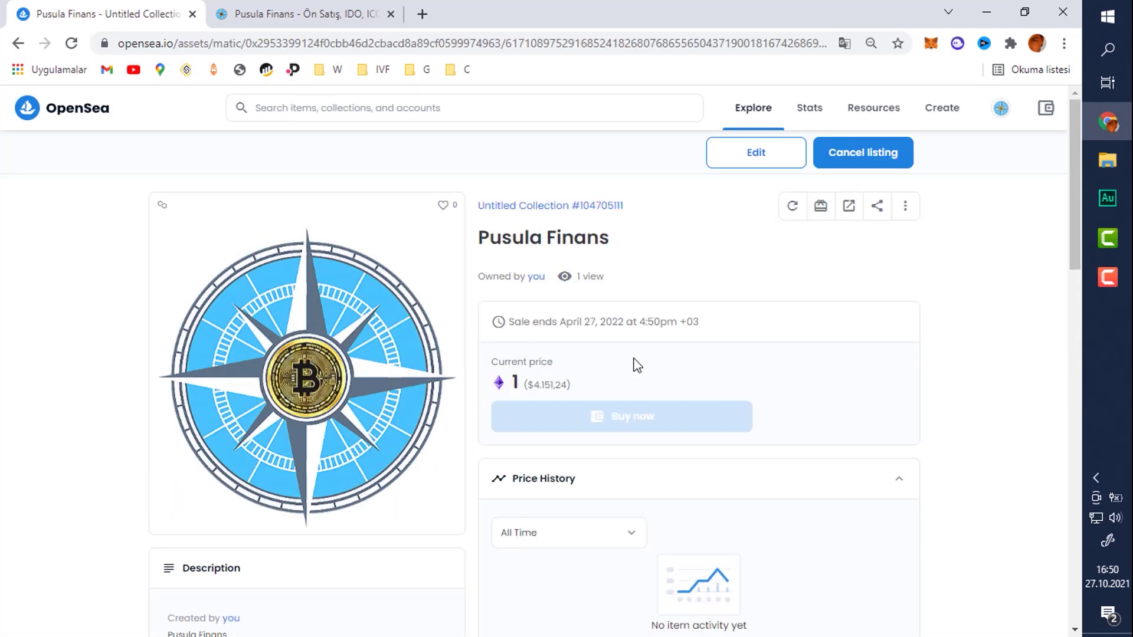
scroll(855, 278, "down", 1)
scroll(855, 277, "up", 1)
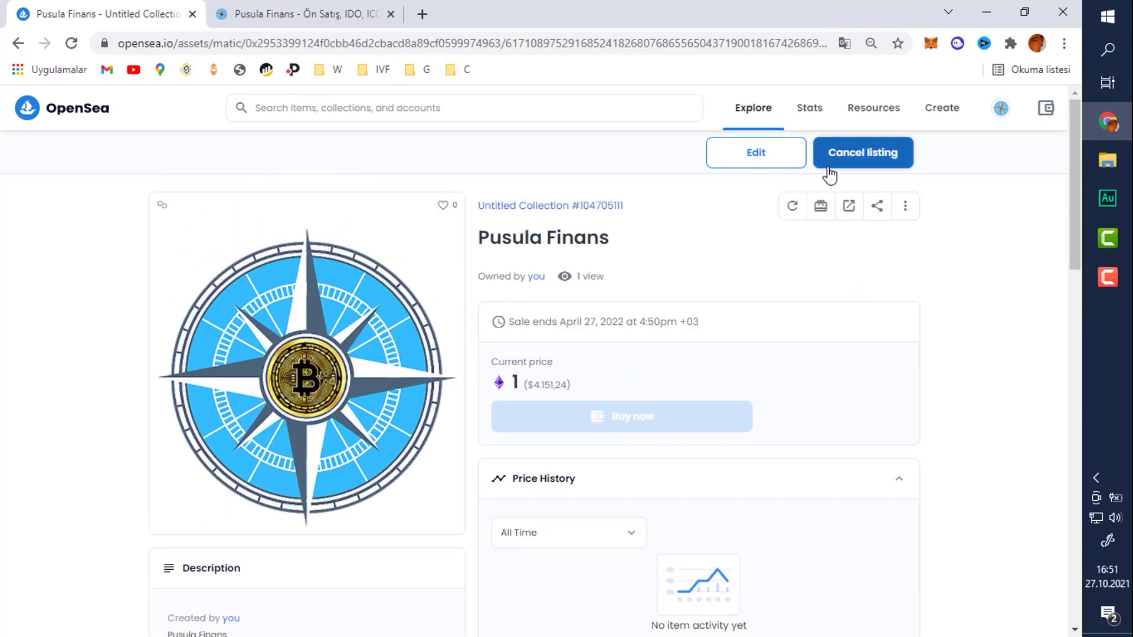
scroll(746, 172, "down", 2)
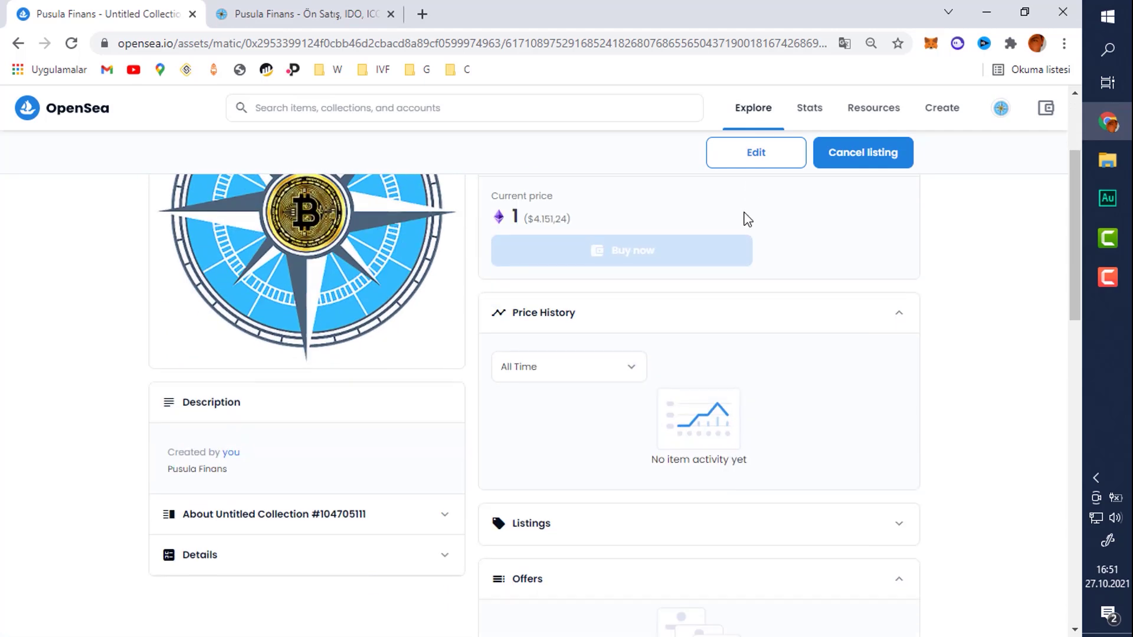
scroll(787, 266, "up", 2)
scroll(499, 341, "down", 4)
scroll(498, 341, "down", 3)
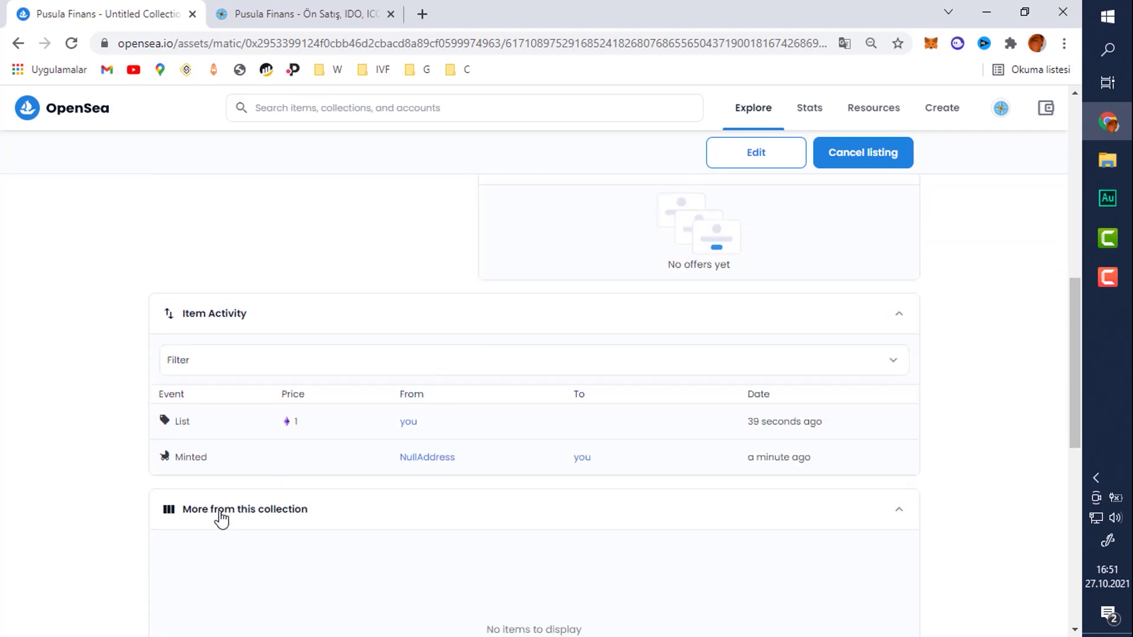
scroll(785, 467, "up", 3)
scroll(783, 465, "up", 4)
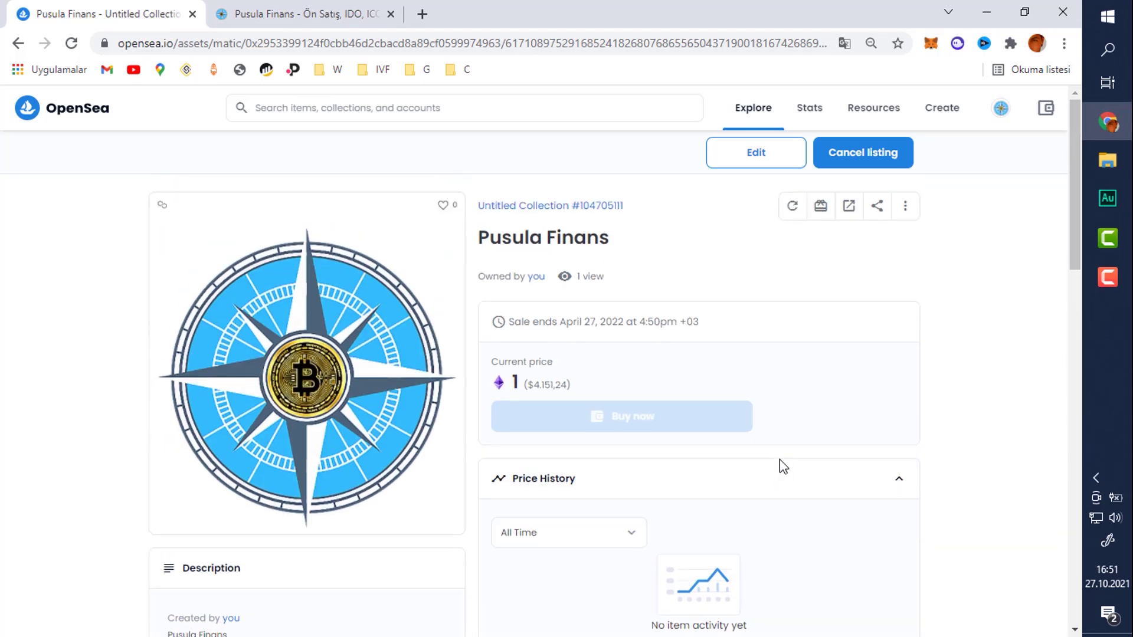